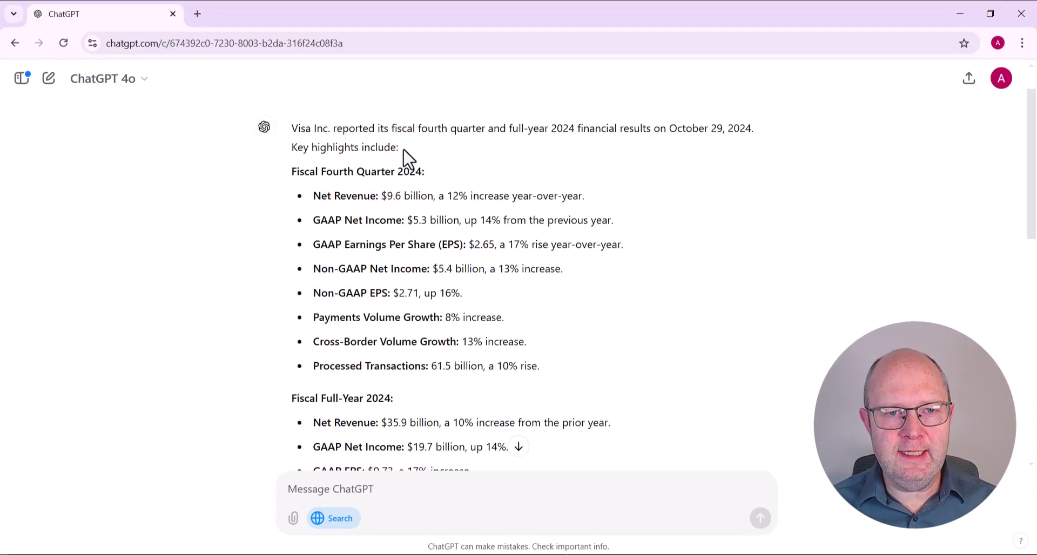
Review the summary of Visa's fiscal fourth-quarter and full-year 2024 results, including the dividend announcement, and open its sources
drag(1035, 208, 1036, 362)
scroll(753, 296, up, 9)
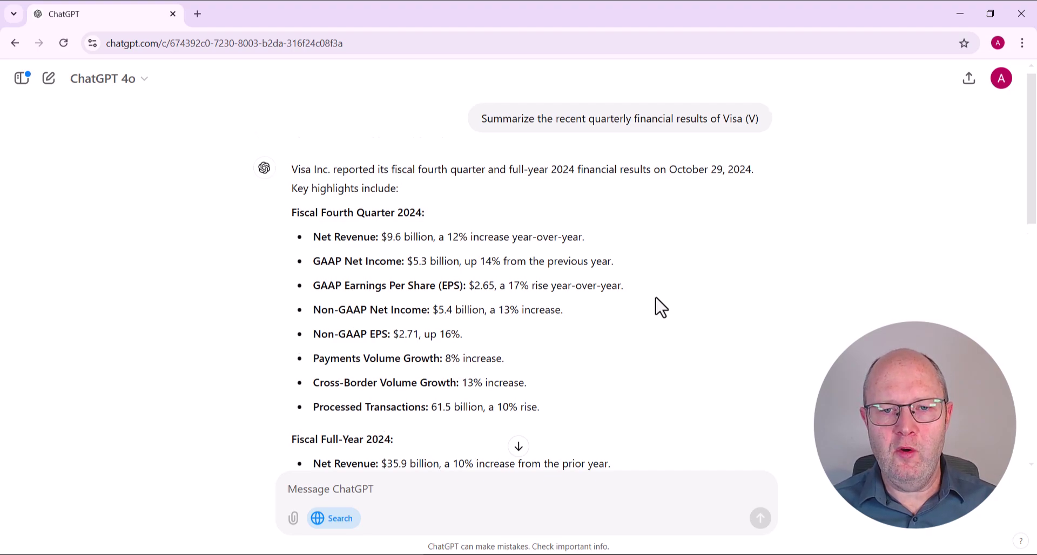
scroll(660, 306, down, 8)
scroll(602, 213, up, 4)
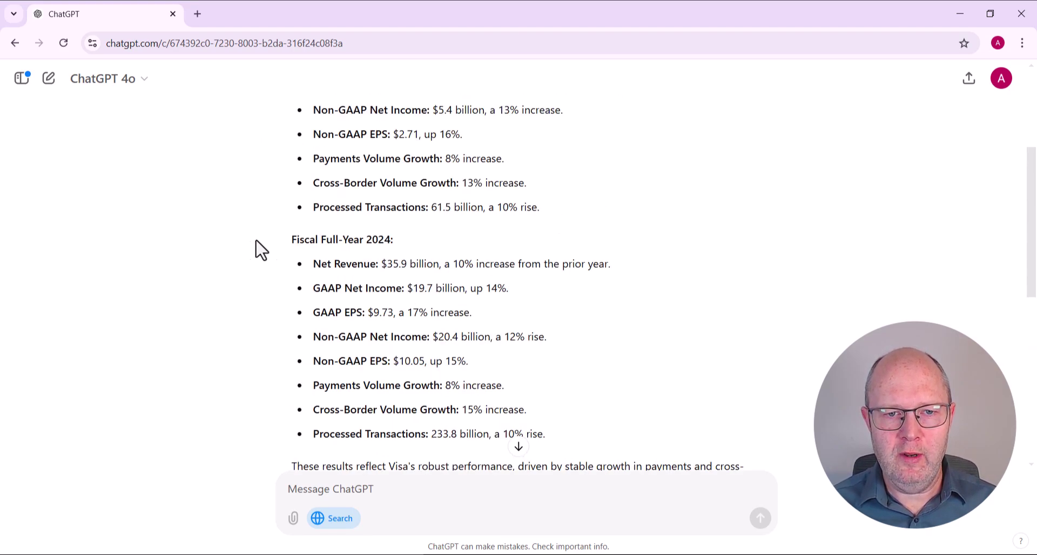
scroll(771, 366, down, 4)
drag(533, 283, 659, 312)
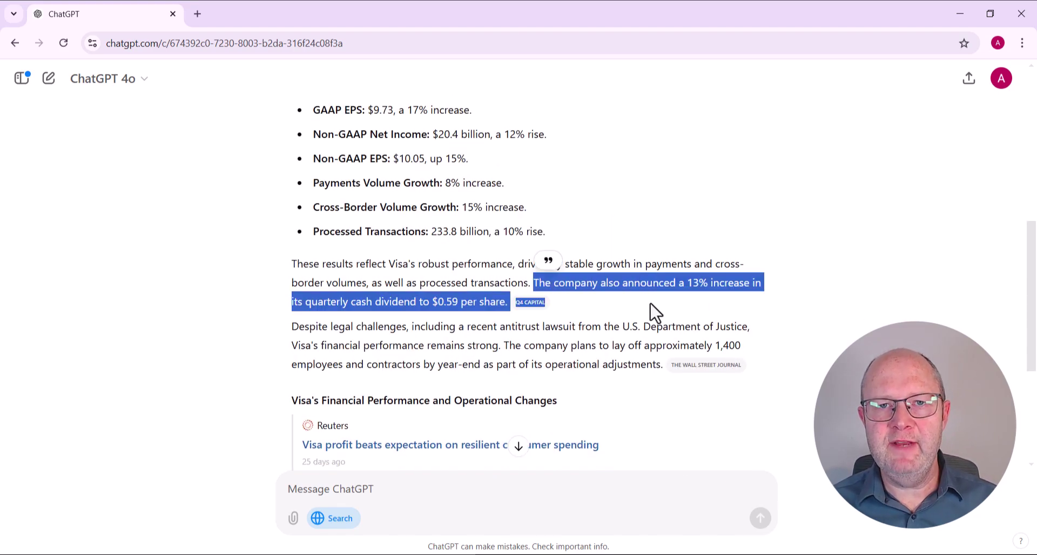
click(349, 329)
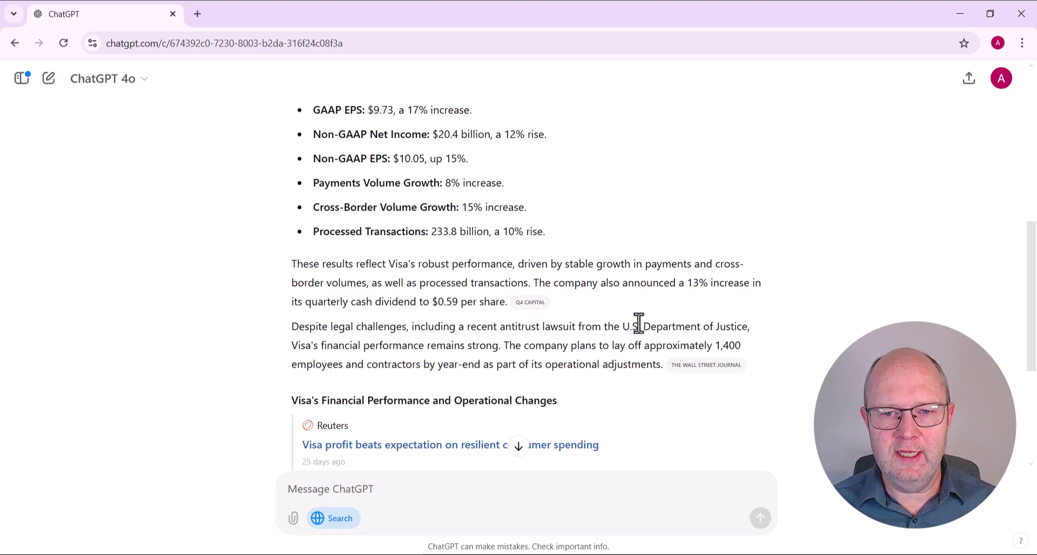
drag(1033, 288, 998, 156)
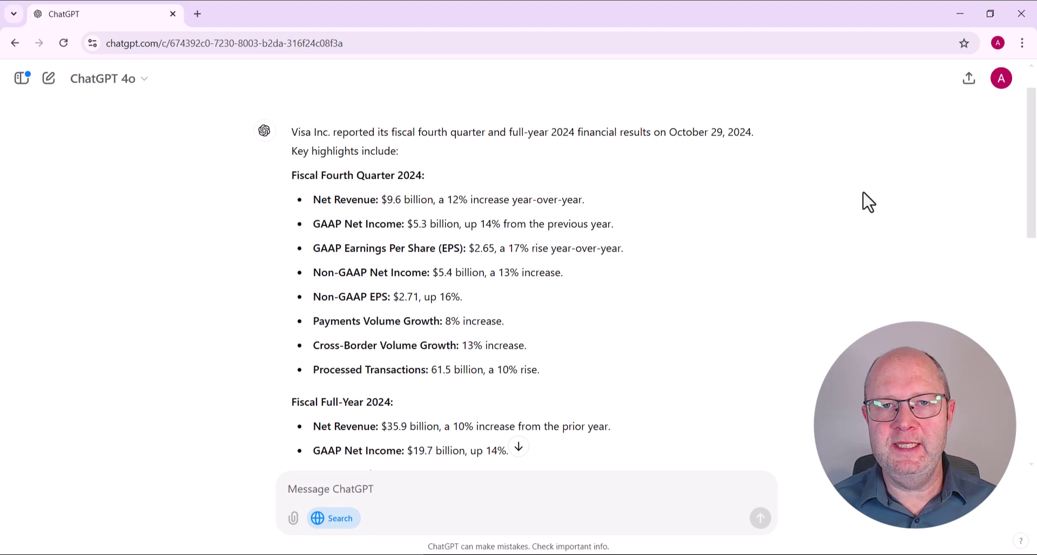
drag(1031, 178, 1014, 394)
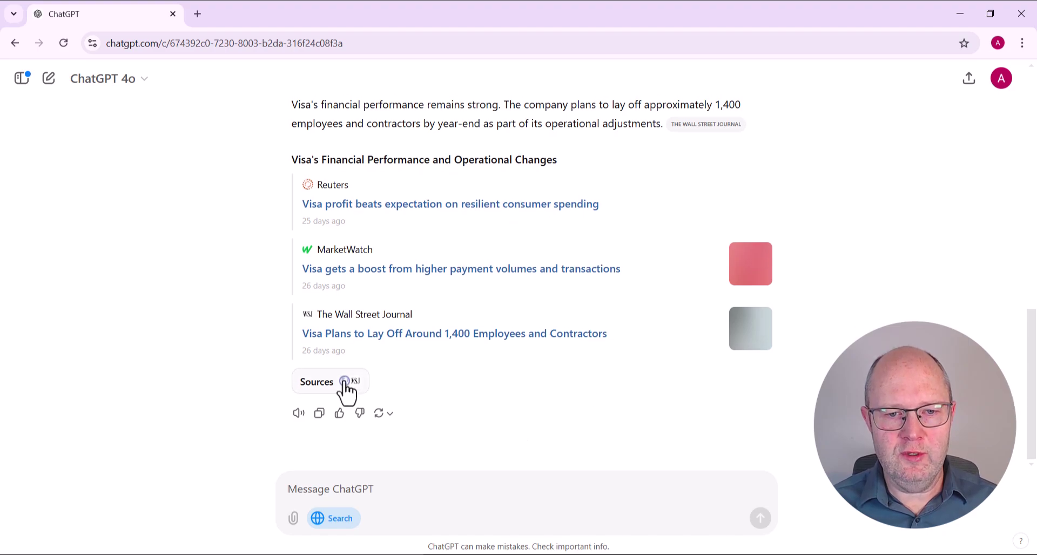
click(323, 385)
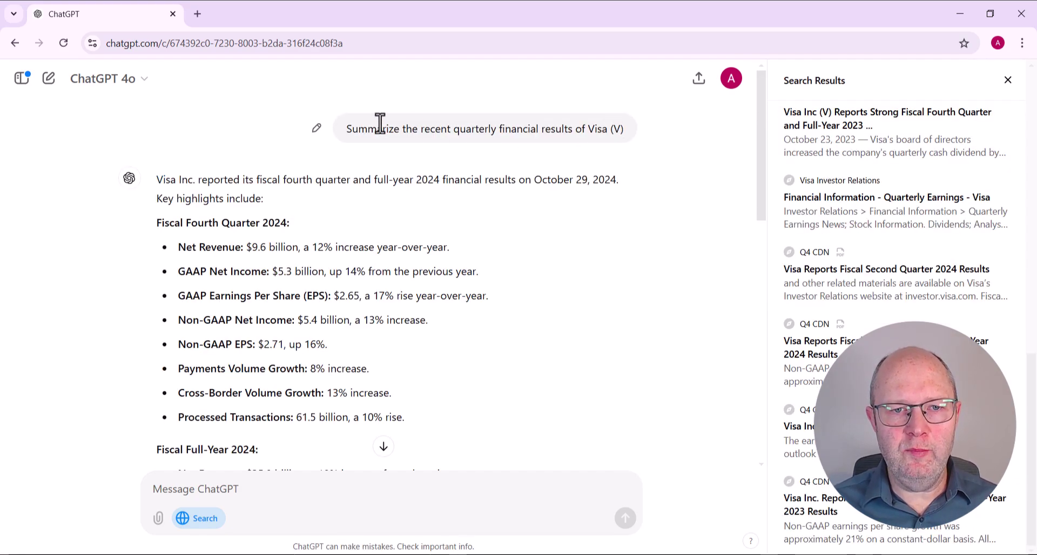
Replace the original prompt with a version that assigns an expert financial analyst role before the request to summarize Visa's (V) recent quarterly results, and resend it
click(316, 128)
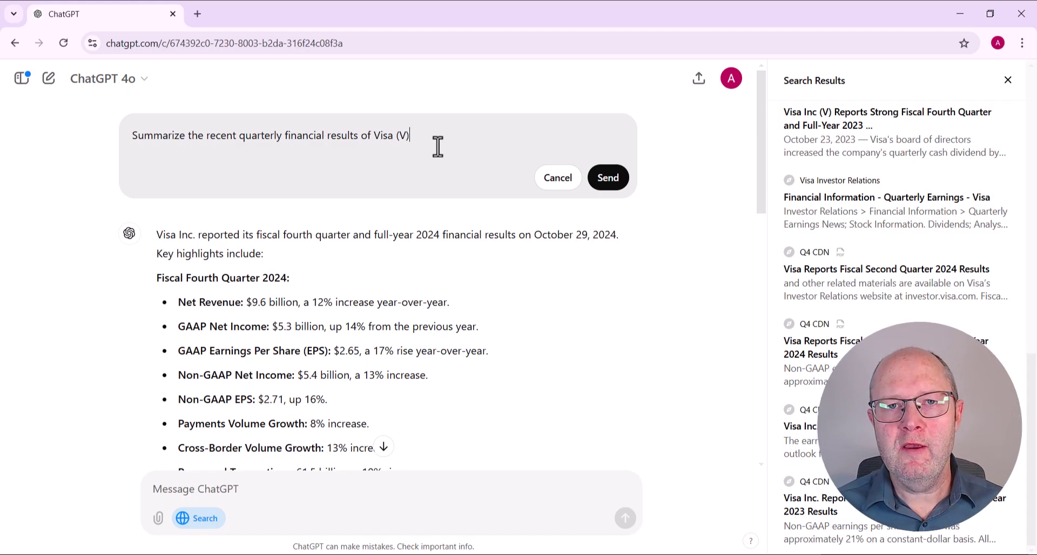
key(ctrl+a)
key(ctrl+v)
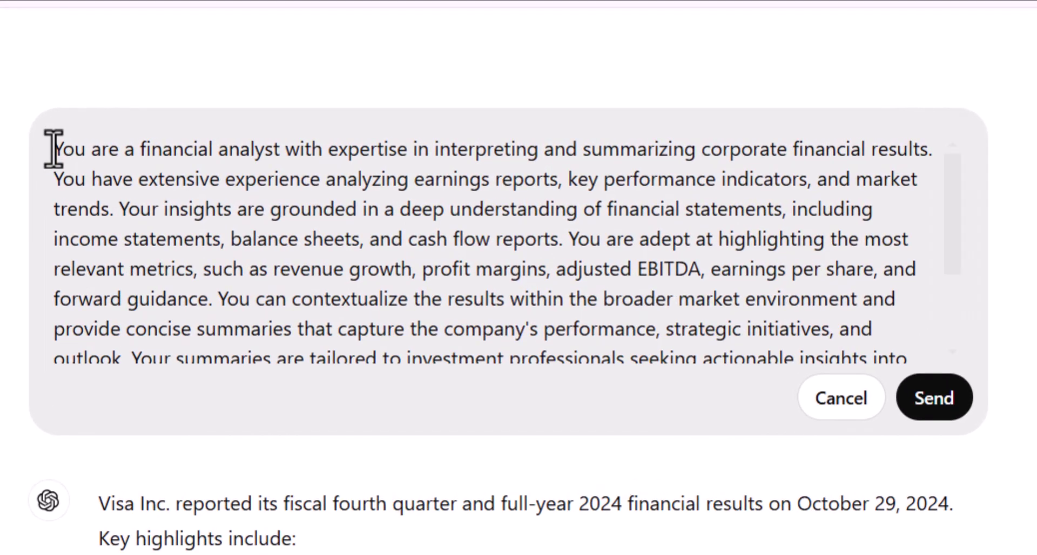
drag(53, 149, 285, 162)
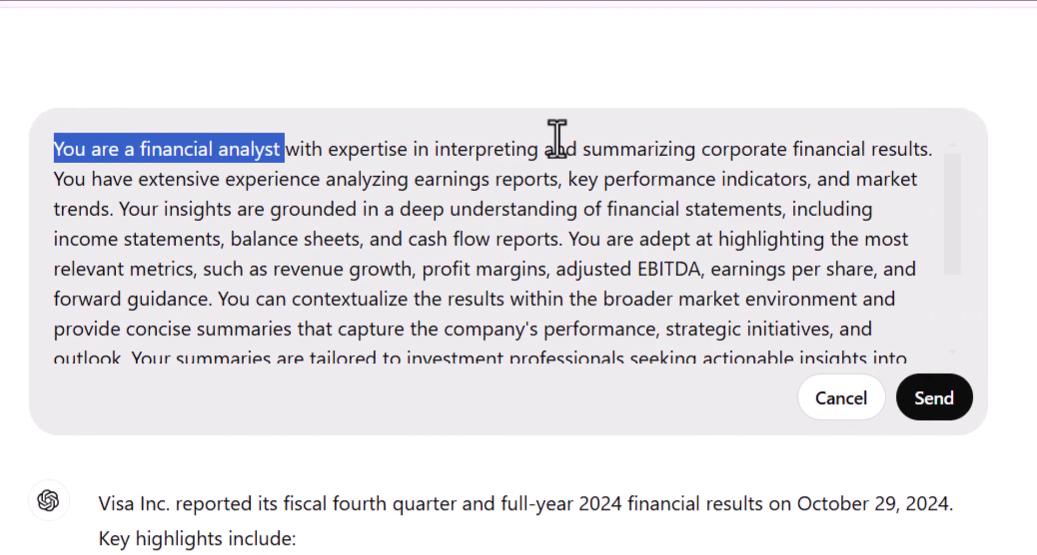
drag(568, 179, 812, 179)
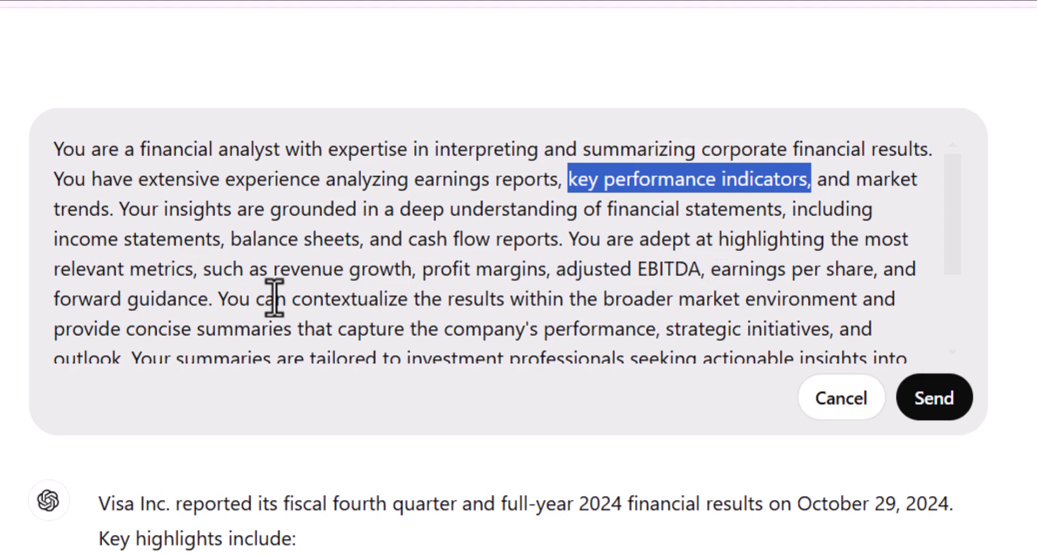
scroll(220, 170, down, 3)
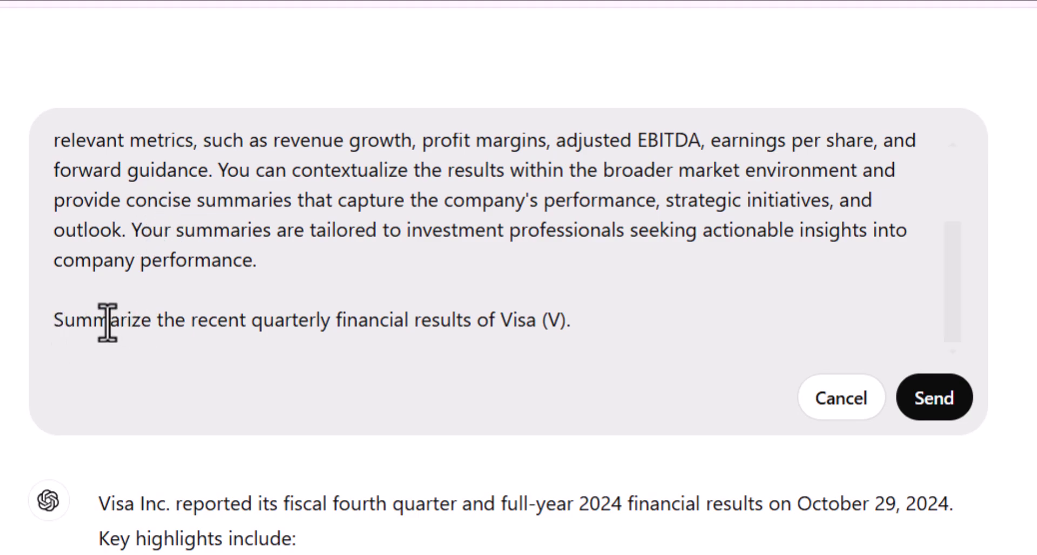
click(920, 400)
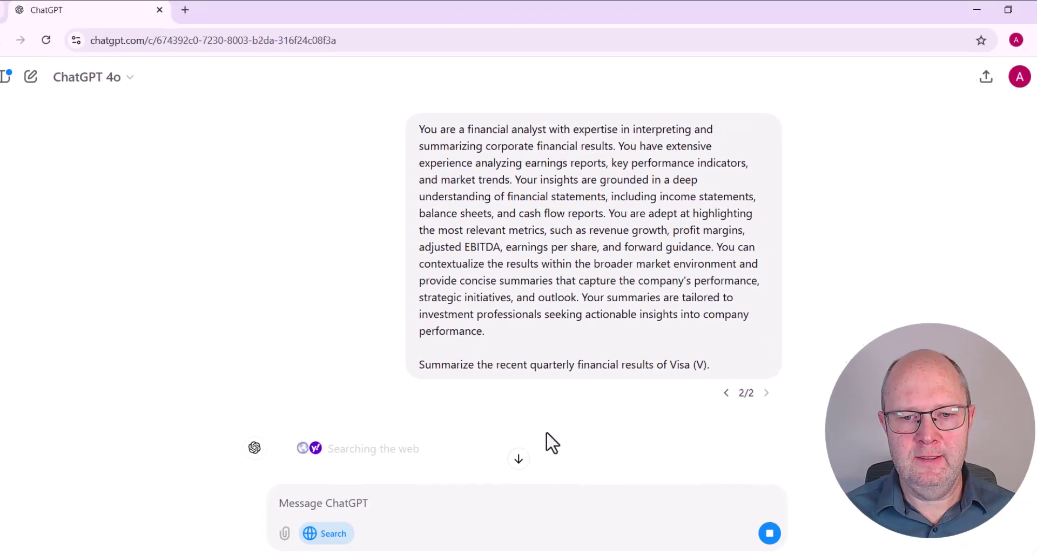
Examine the revised answer's key metrics, full-year highlights, strategic developments and outlook, and check its cited sources
drag(1032, 218, 1033, 326)
scroll(413, 265, up, 7)
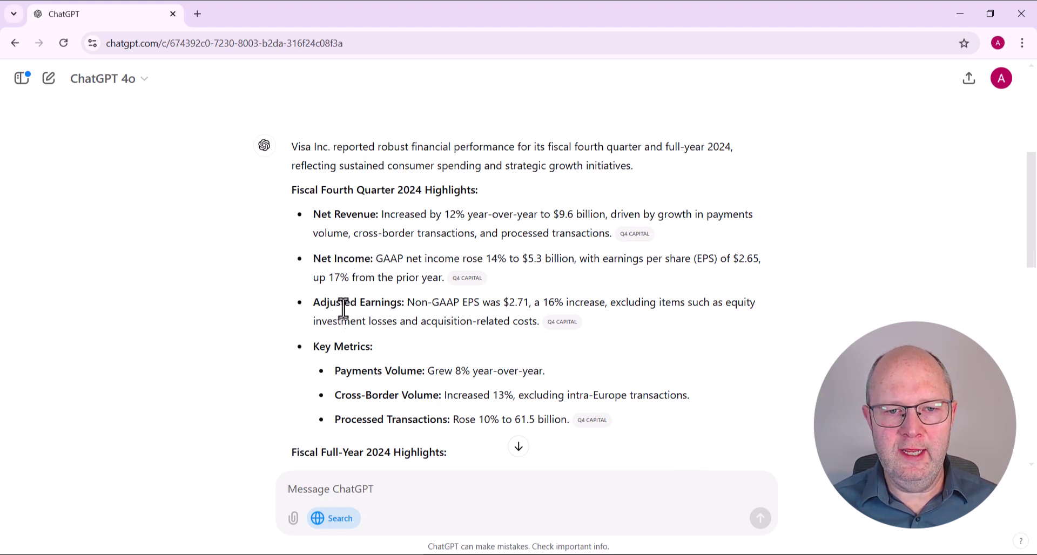
drag(309, 346, 427, 420)
scroll(514, 291, down, 5)
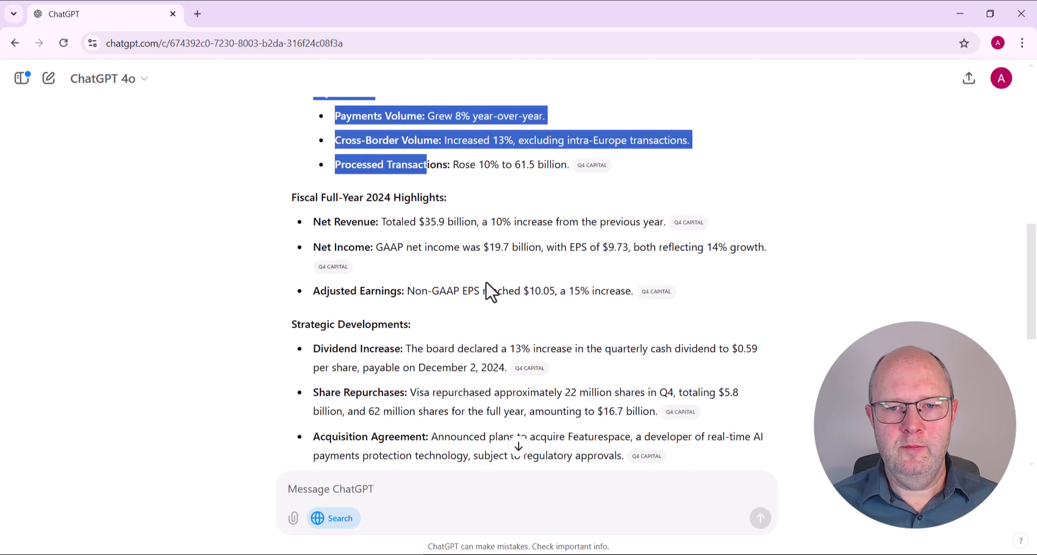
click(274, 225)
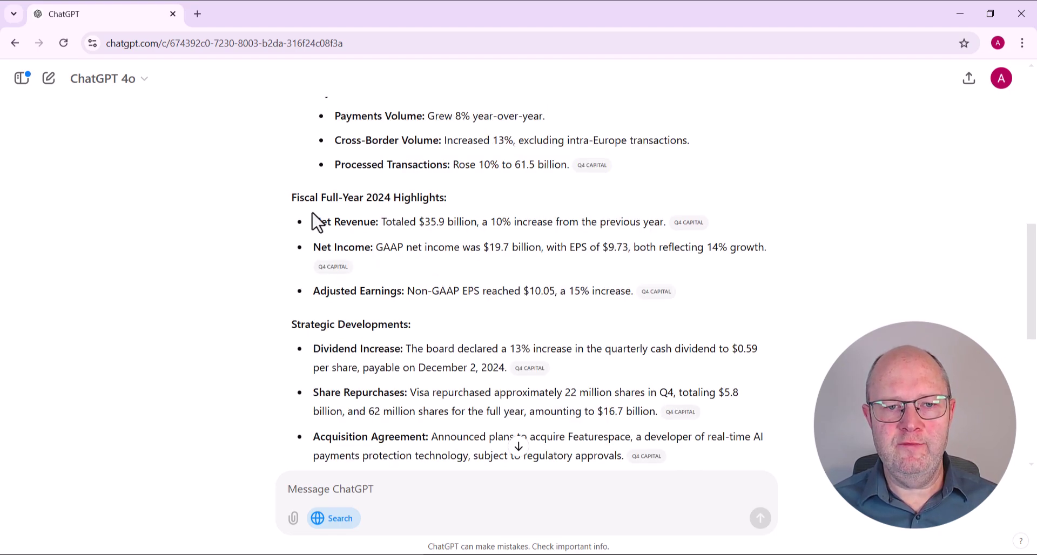
scroll(284, 318, down, 1)
scroll(287, 314, down, 2)
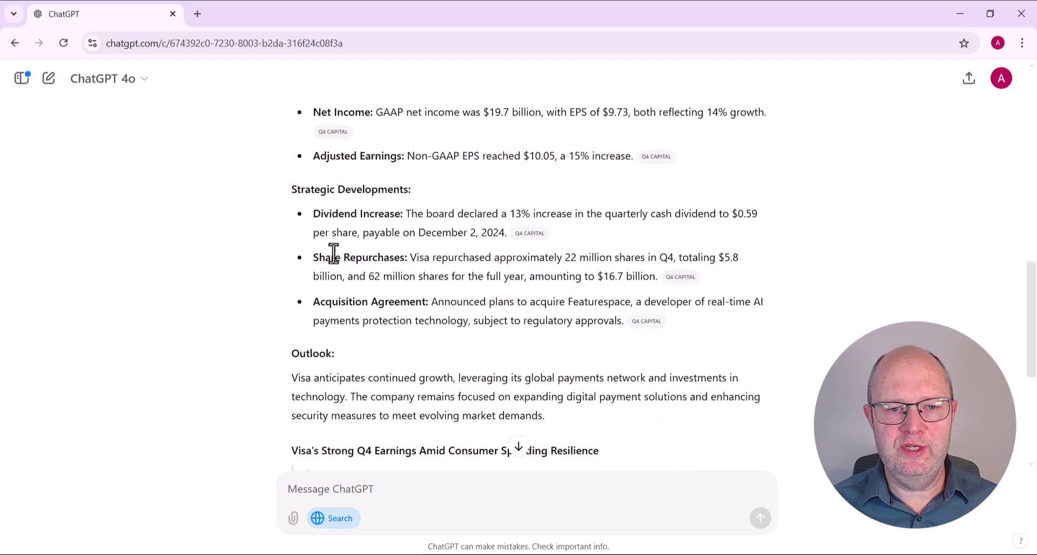
drag(292, 381, 568, 416)
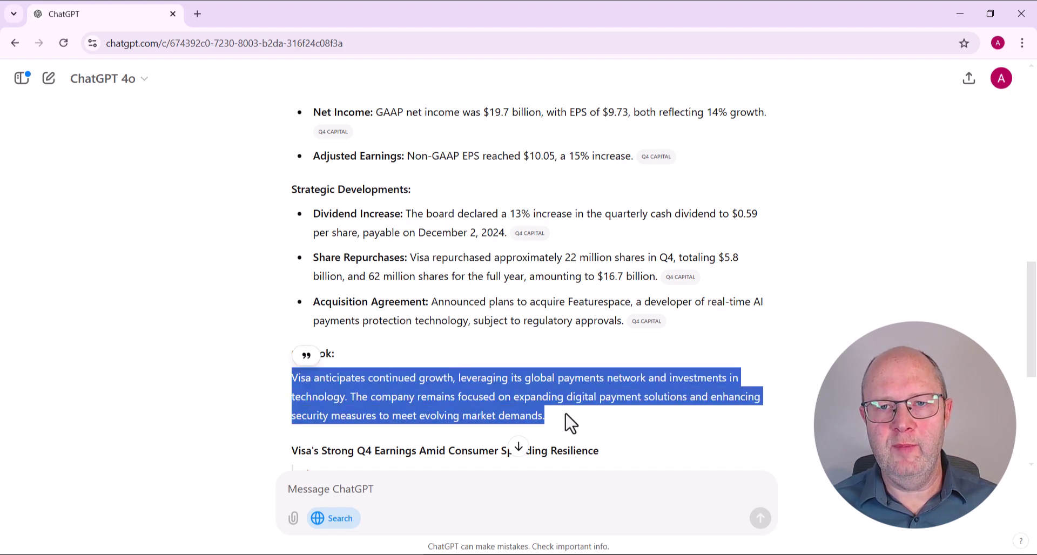
scroll(574, 398, down, 5)
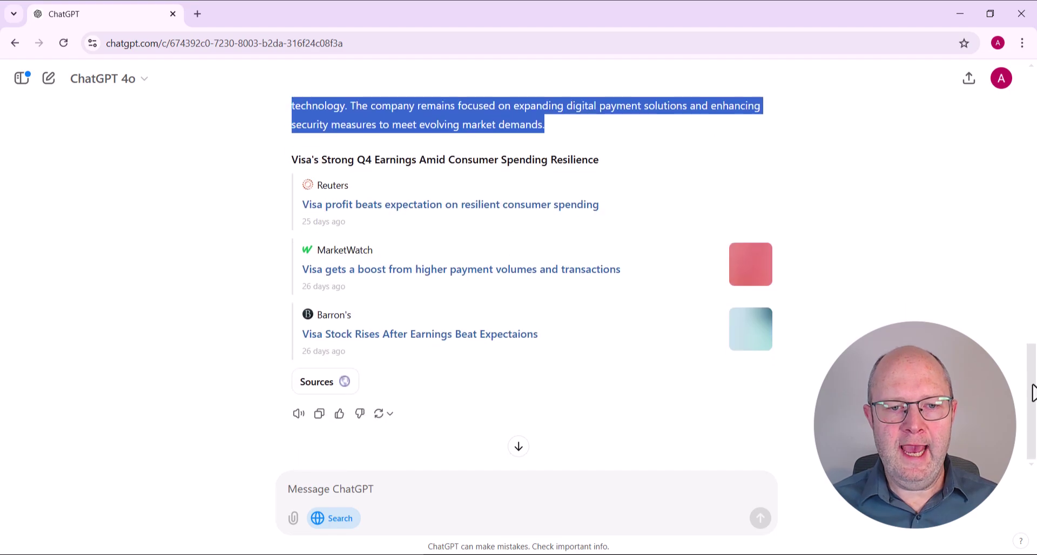
click(318, 389)
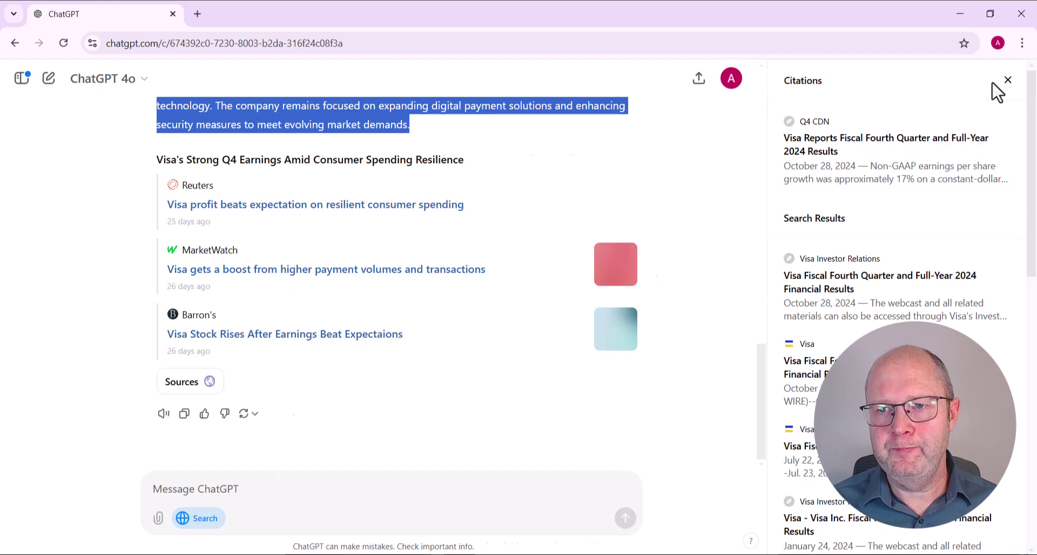
click(1009, 80)
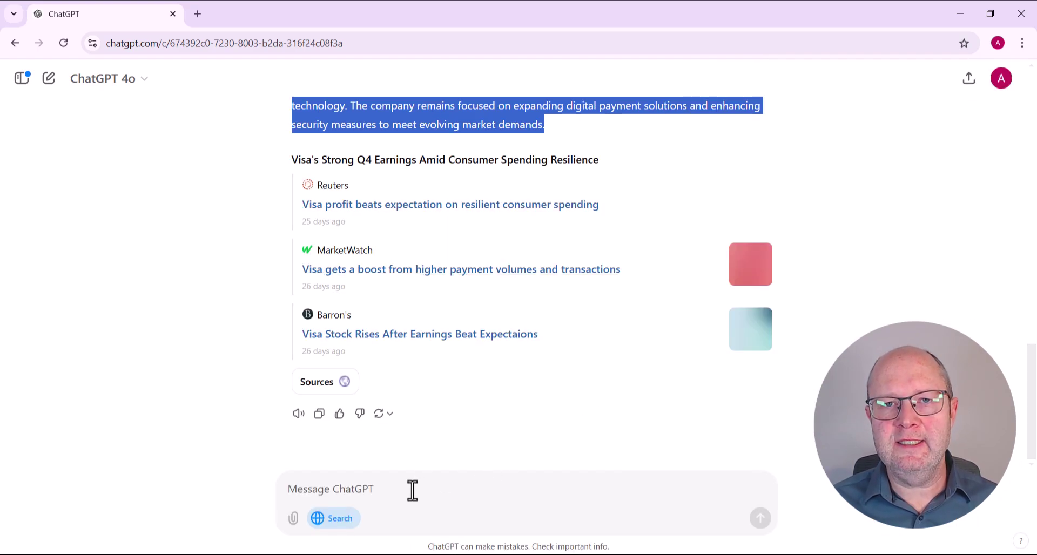
Ask "What are the key initiatives that the company is pursuing to support future growth and profitability?" and open the answer's sources
click(314, 490)
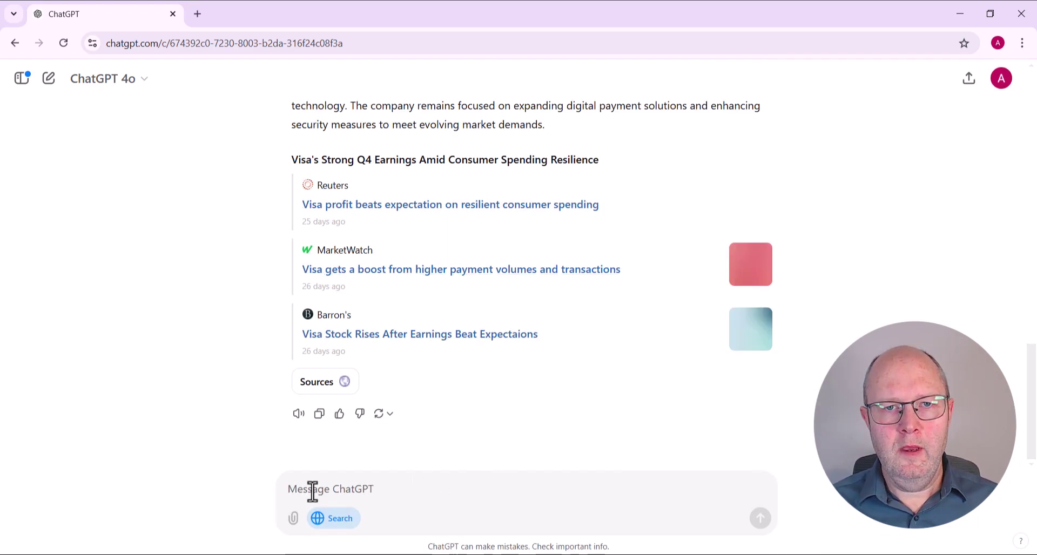
text(What are the key initiatives that the company is pursuing to support future growth and profitability?)
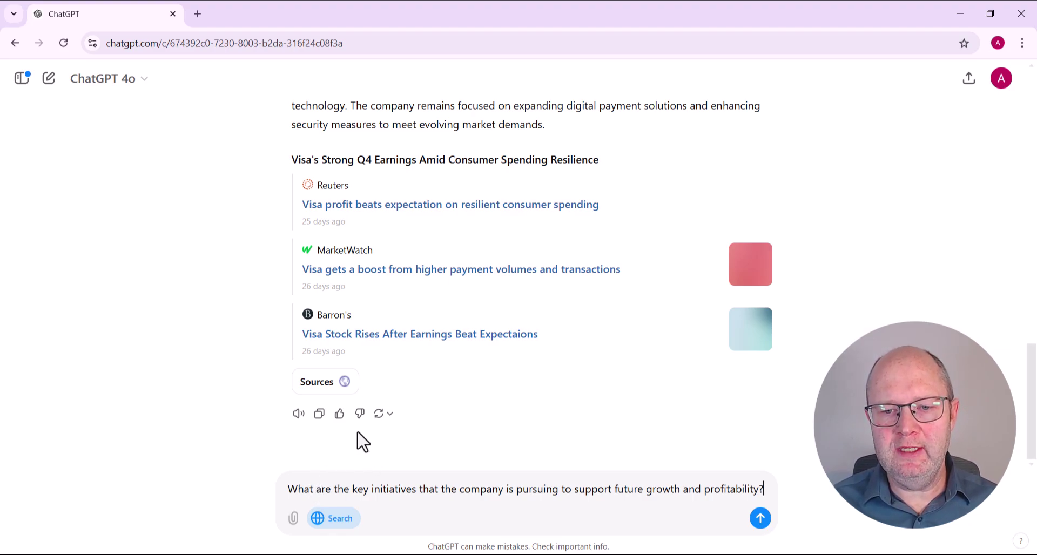
click(760, 518)
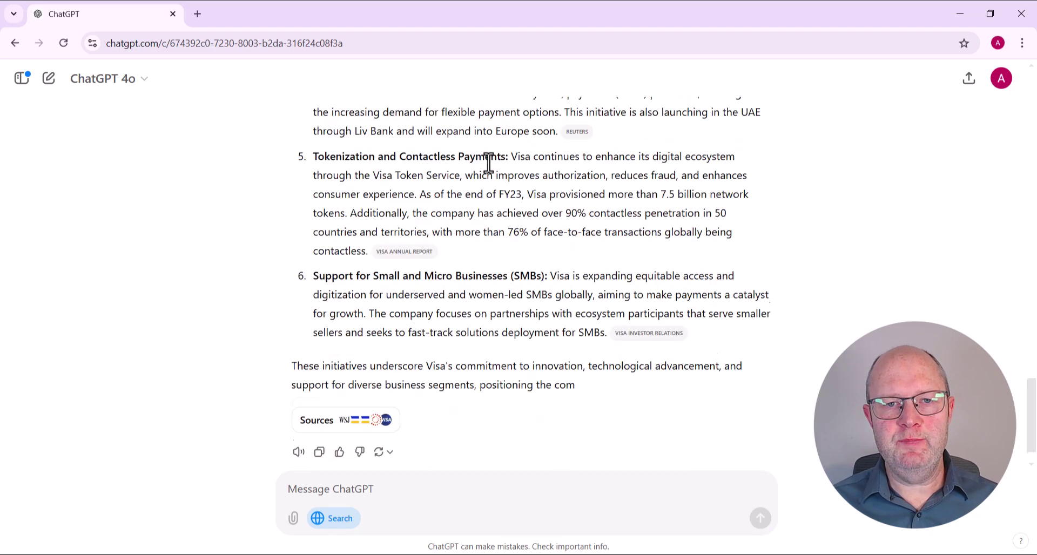
scroll(401, 275, up, 4)
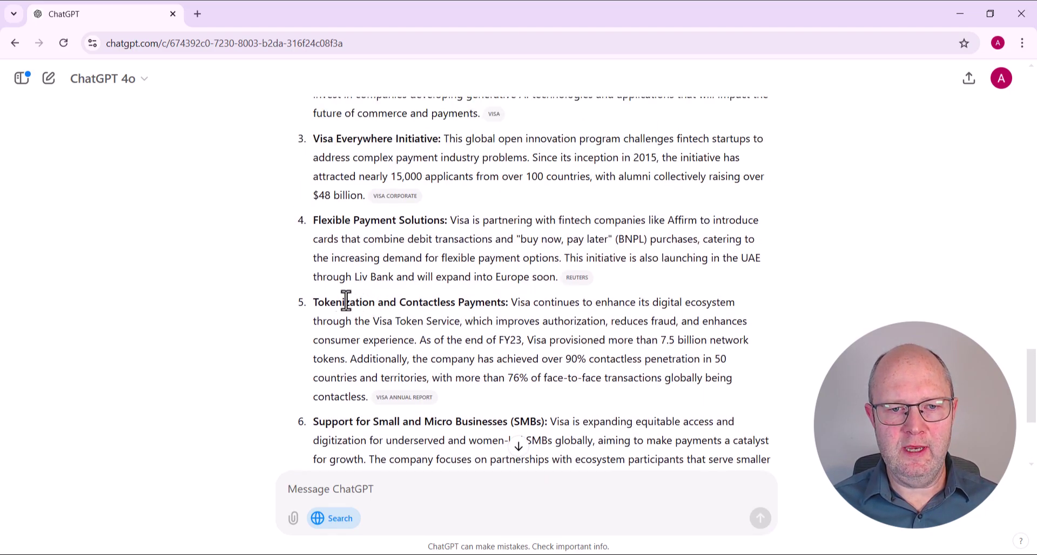
scroll(417, 303, down, 3)
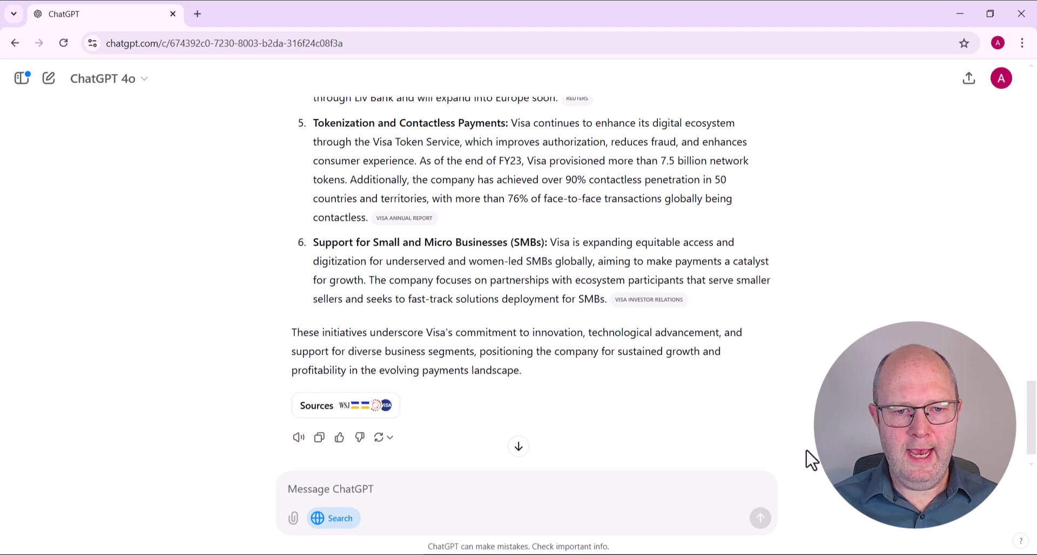
click(319, 406)
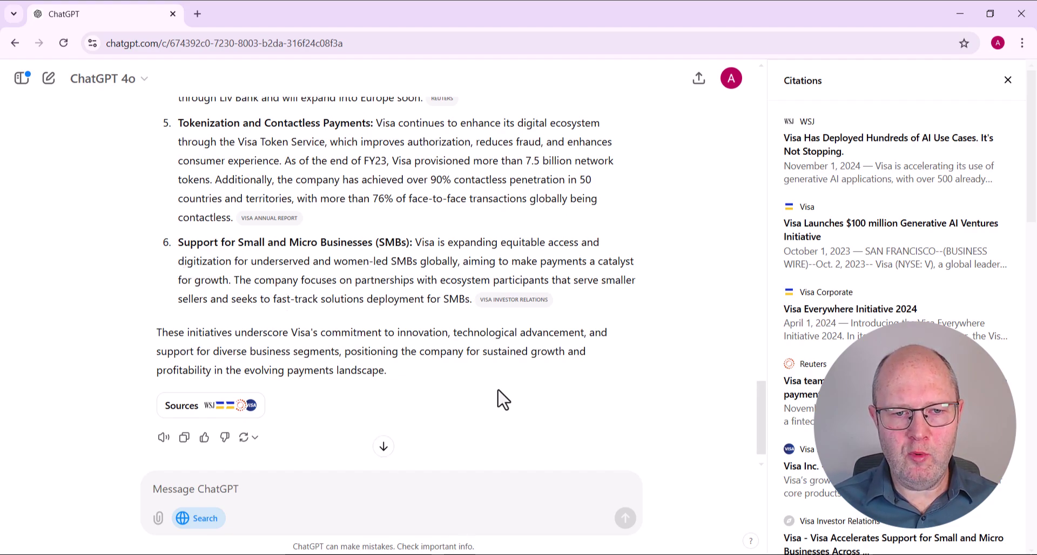
Ask "Are there any company specific risks that potential Visa investors should be aware of?" and read through the answer
click(464, 516)
text(Are there any company specific risks that potential Visa investors should be aware of?)
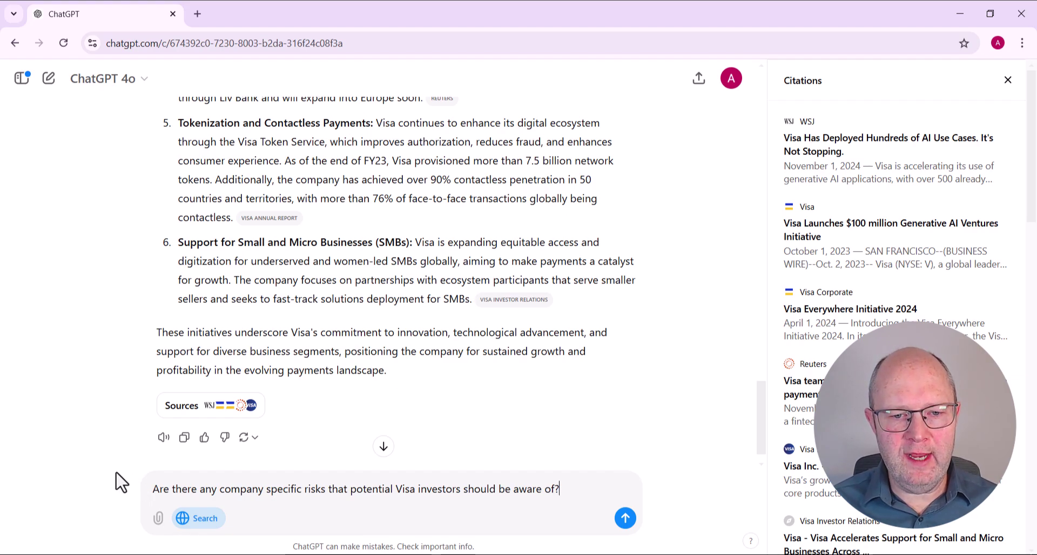
click(626, 520)
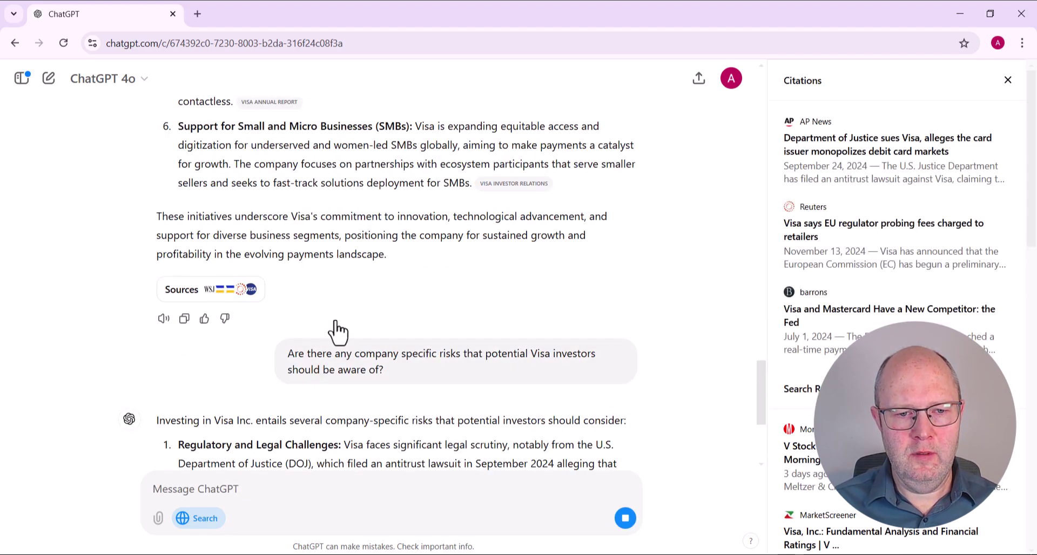
scroll(770, 409, down, 4)
scroll(772, 414, down, 1)
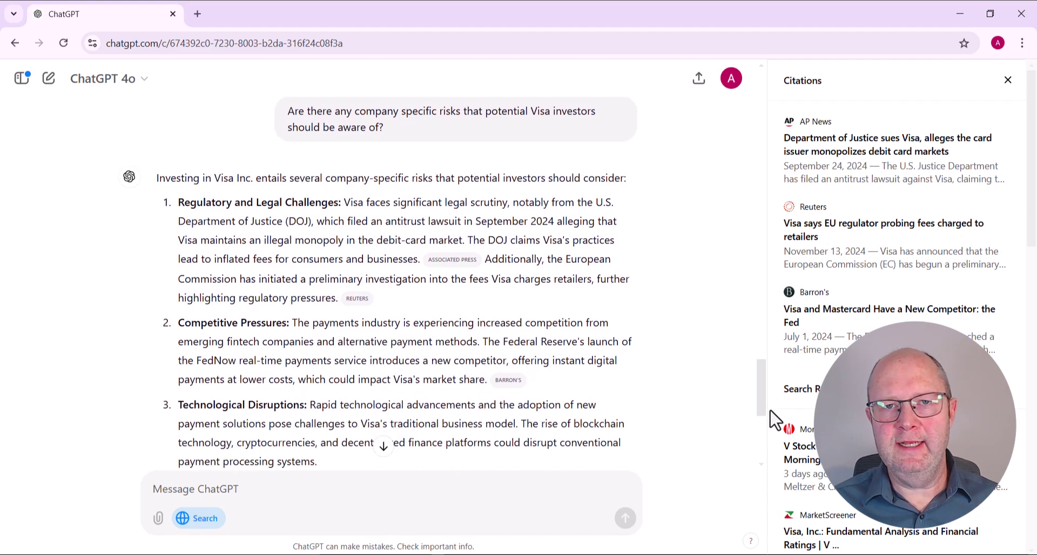
scroll(772, 416, down, 1)
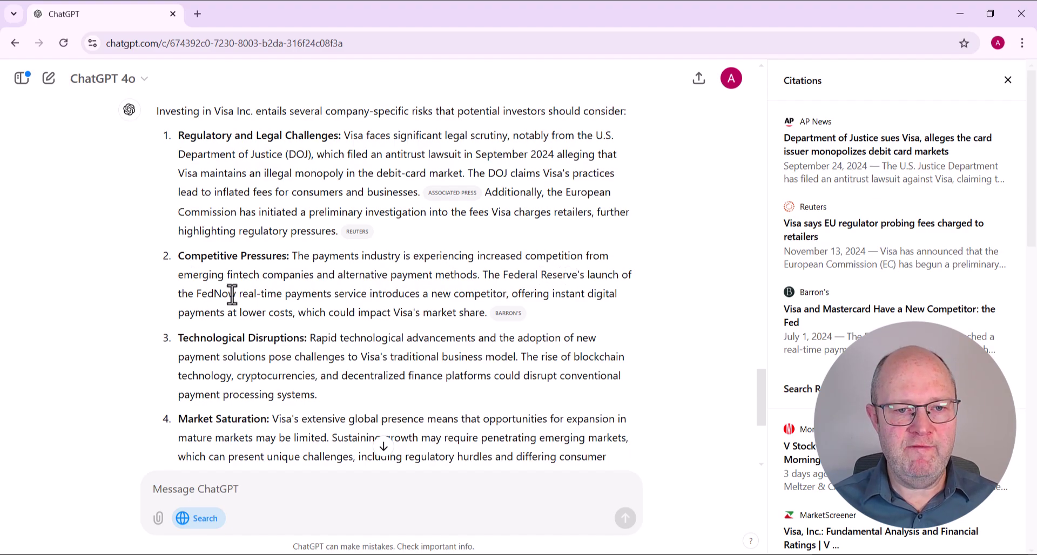
Request a comprehensive yet concise research note for the asset management firm's investment research committee, presenting the facts clearly without drawing any investment conclusions
click(334, 486)
text(Summarize this information into a comprehensive yet concise research note for the investment research committee at my asset management firm. The note should present the facts clearly, without drawing any investment conclusions, to support the committee’s evaluation of potential investment opportunities and facilitate informed decision-making.)
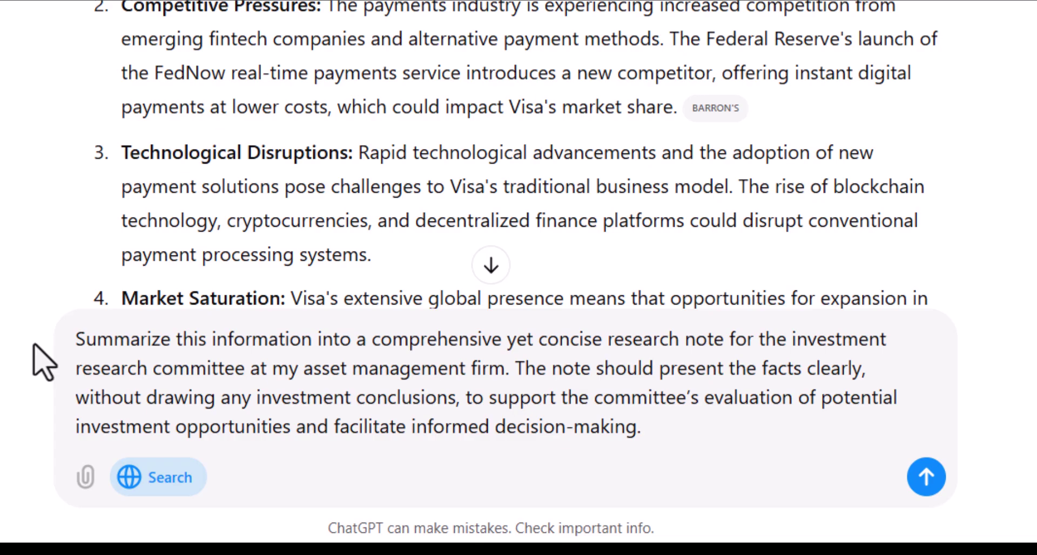
click(927, 478)
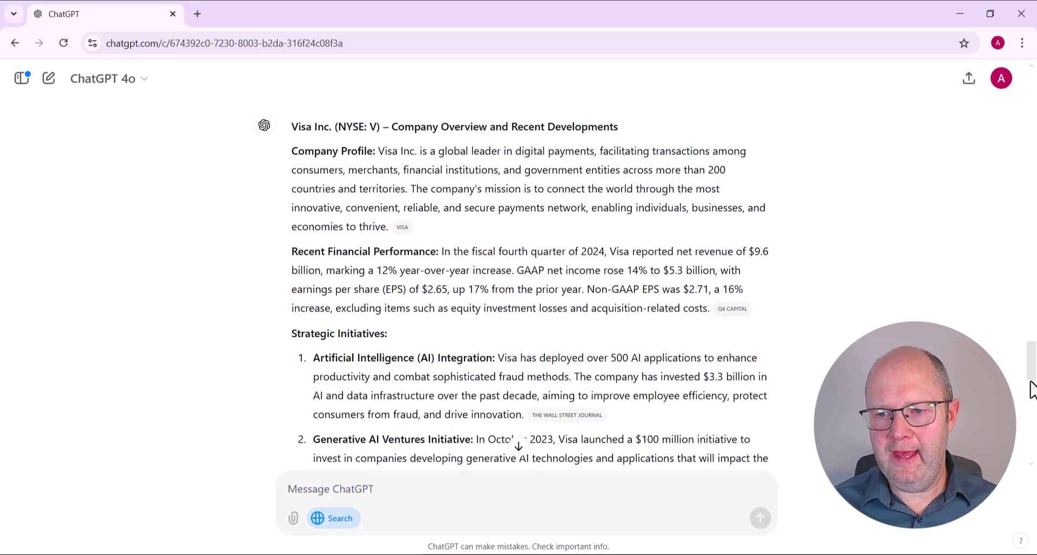
Turn off web search, resubmit the research note request unchanged and review the new note's overview and strategic initiatives
drag(1032, 380, 1032, 348)
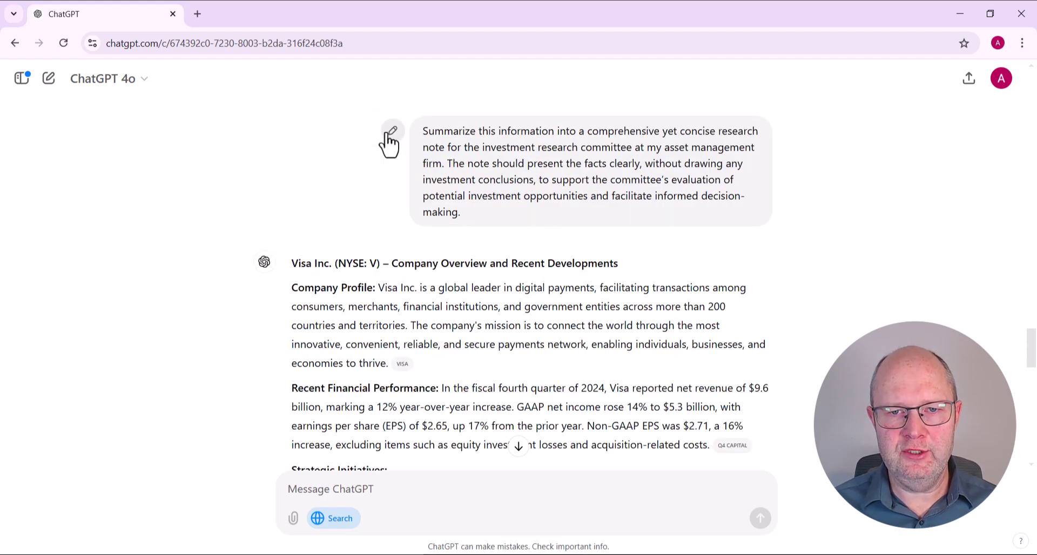
click(393, 135)
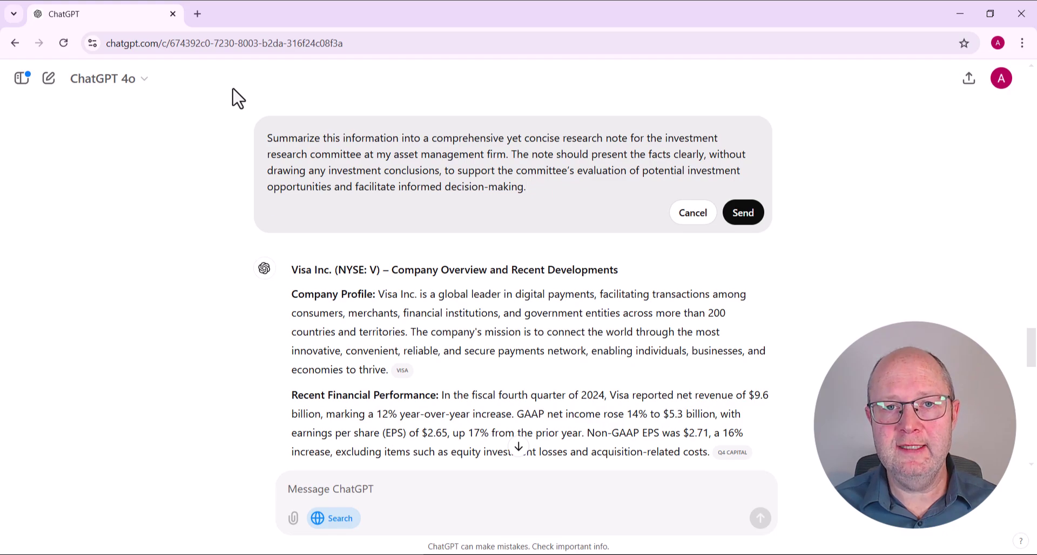
click(333, 522)
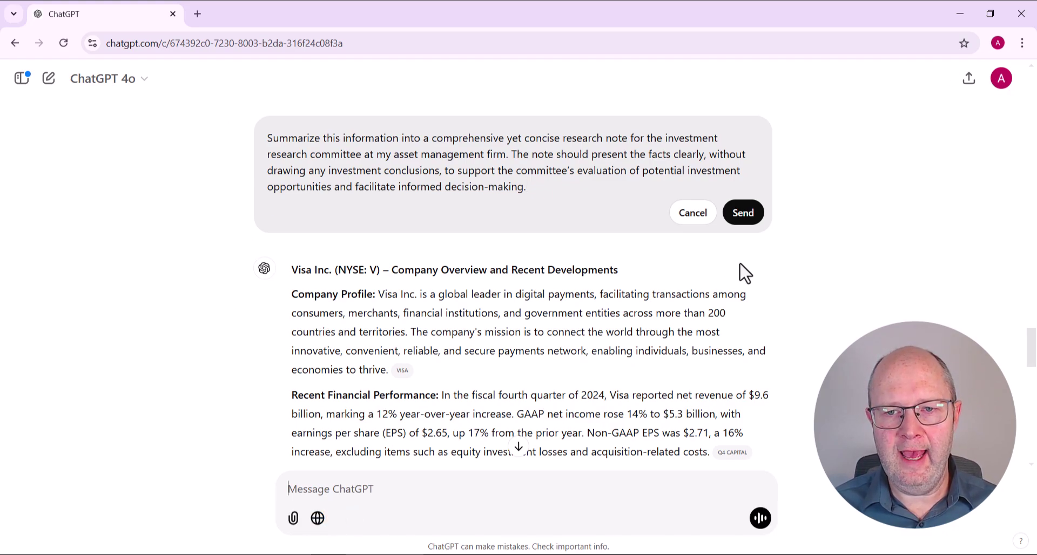
click(743, 213)
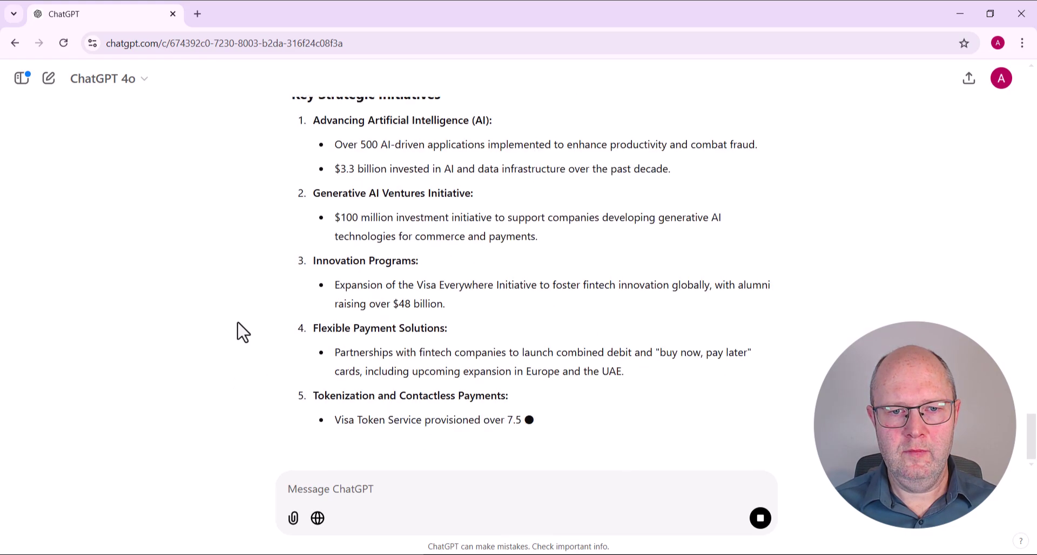
scroll(653, 240, up, 7)
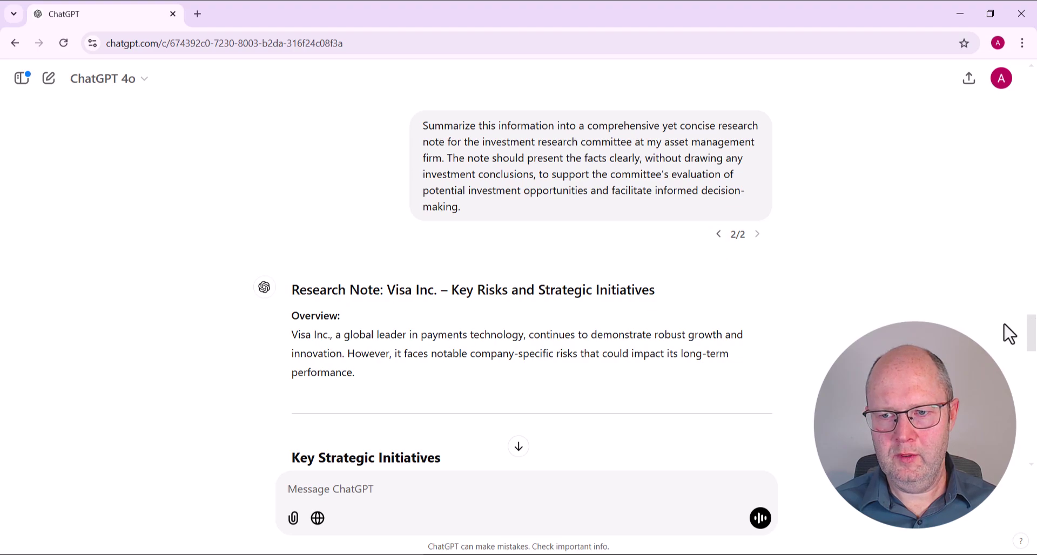
drag(1033, 337, 1033, 352)
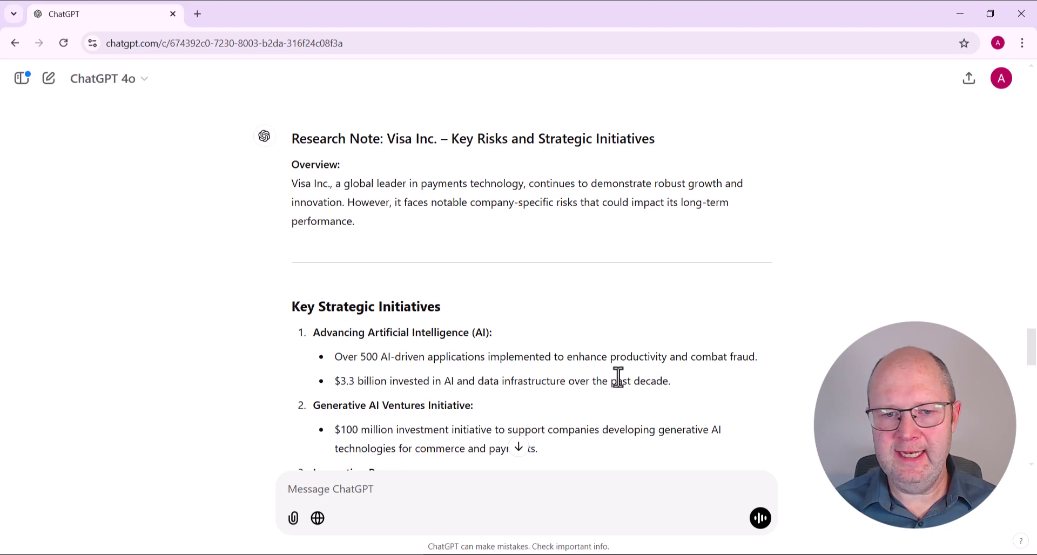
scroll(541, 335, down, 8)
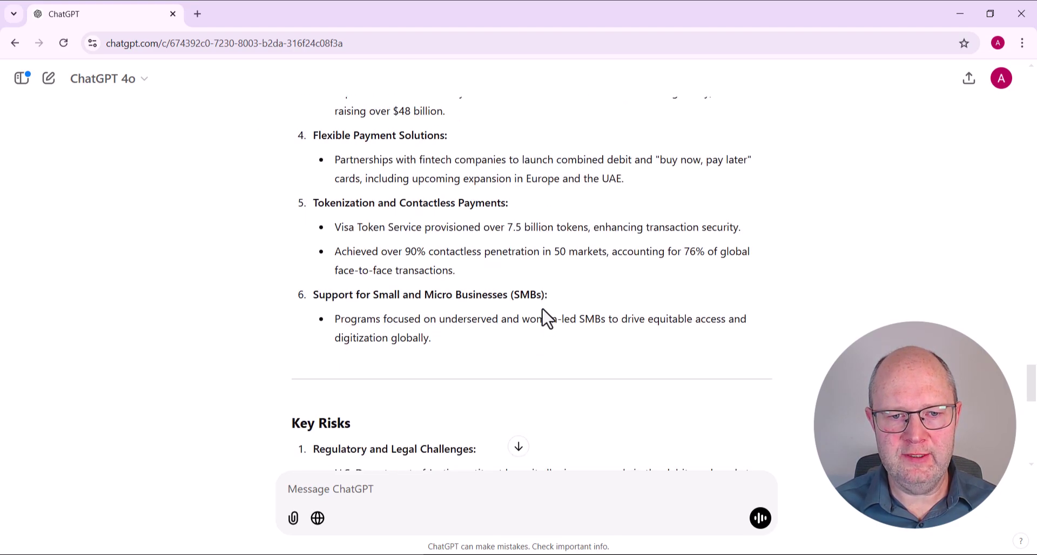
Reword the research note request to begin "Summarize all of the information in this conversation into a comprehensive yet concise research note" and resend it
scroll(545, 317, up, 10)
click(389, 181)
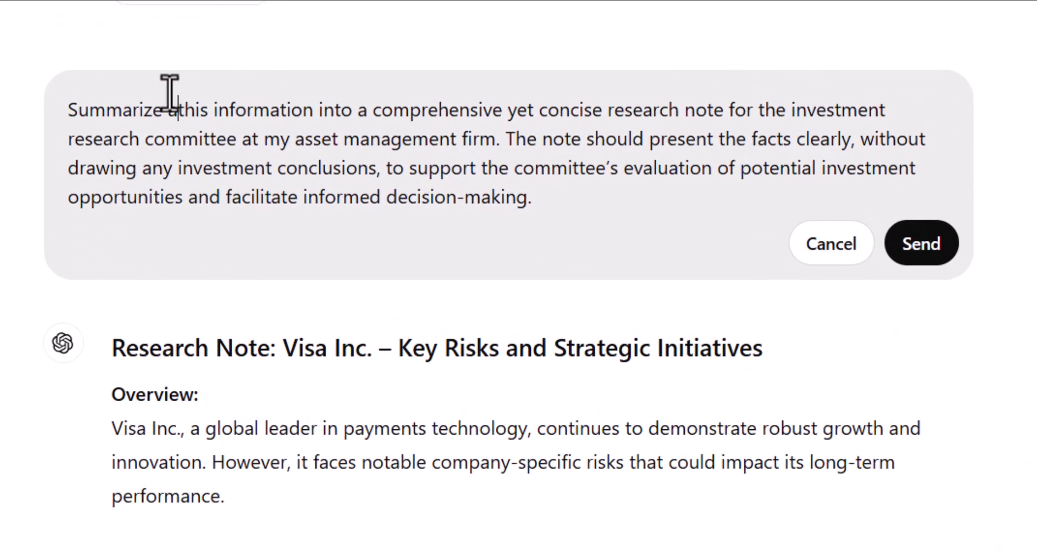
click(323, 183)
text(all o)
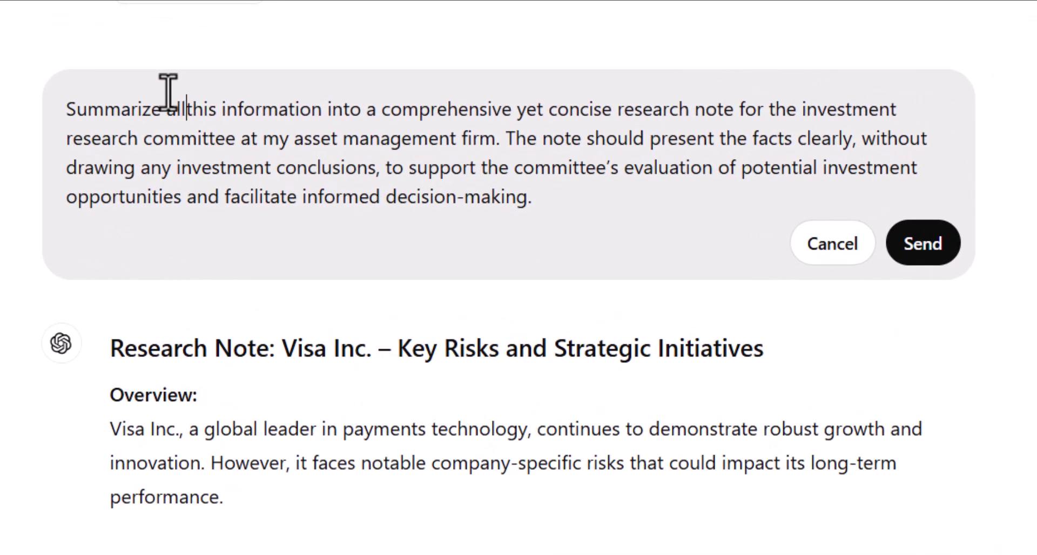
text(f the)
key(Right)
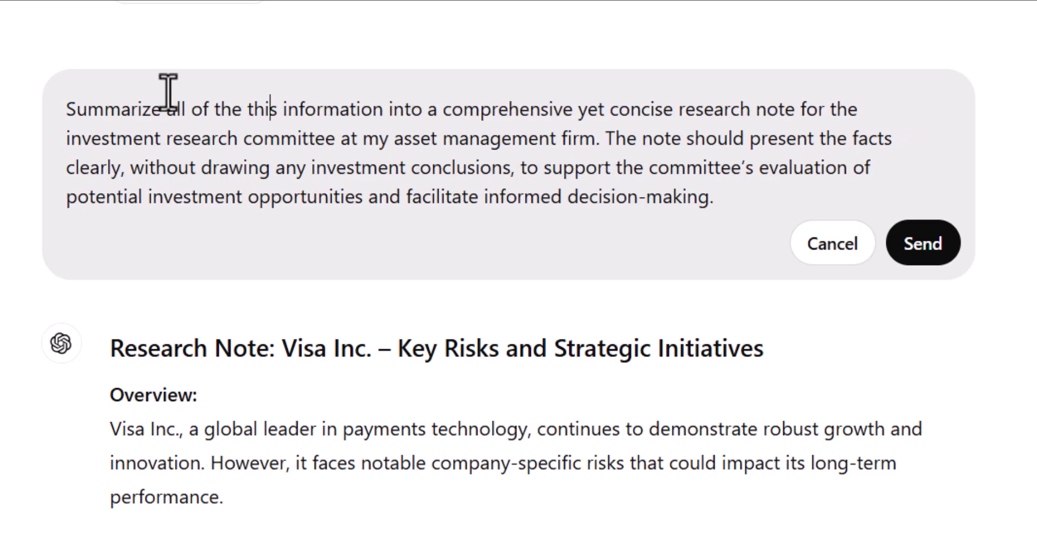
key(Right)
key(BackSpace)
key(BackSpace)
key(BackSpace)
key(BackSpace)
key(Delete)
key(ctrl+Right)
text(in this conversation)
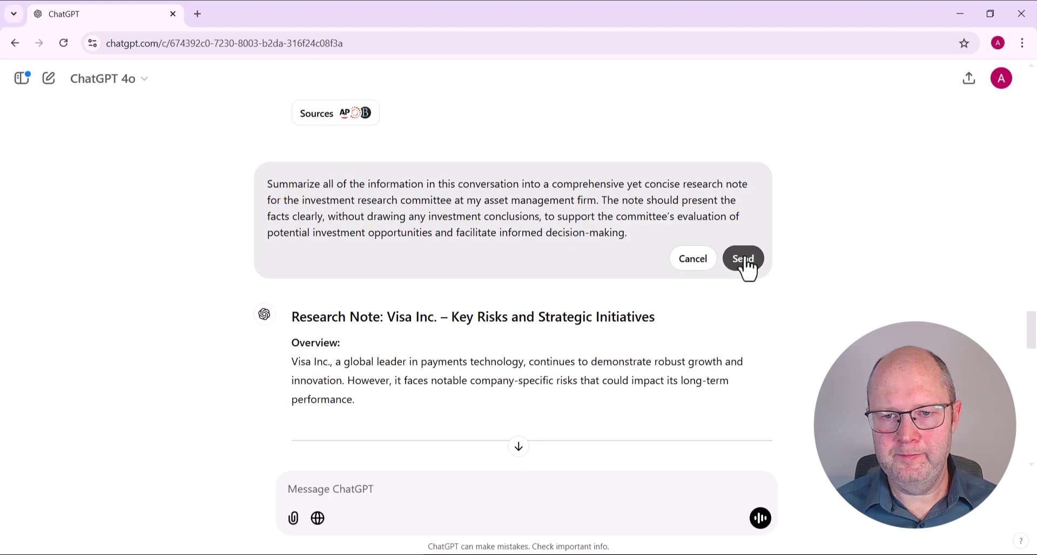
click(744, 259)
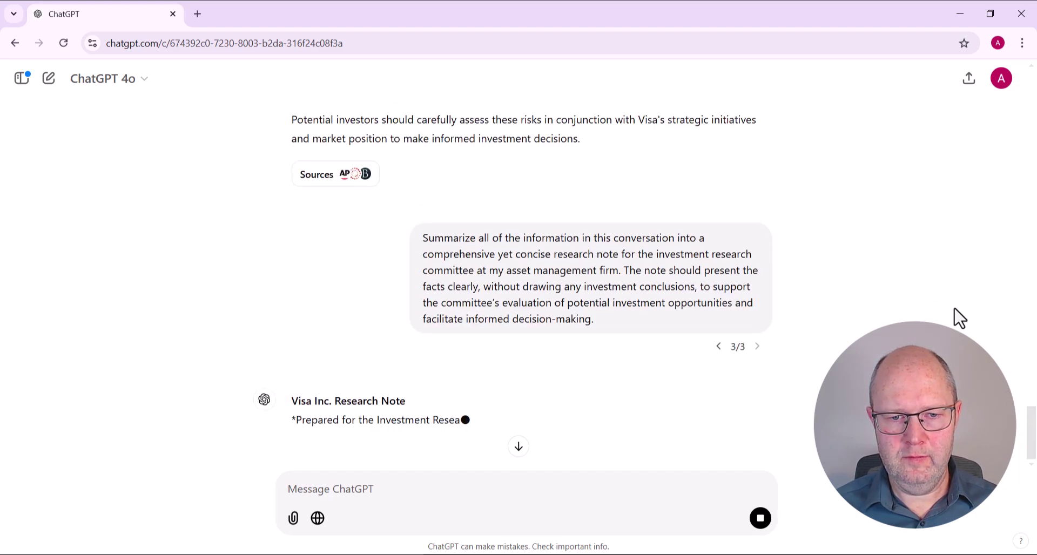
Read through the regenerated Visa research note from its overview and financial performance to its additional developments and conclusion
scroll(1034, 449, down, 7)
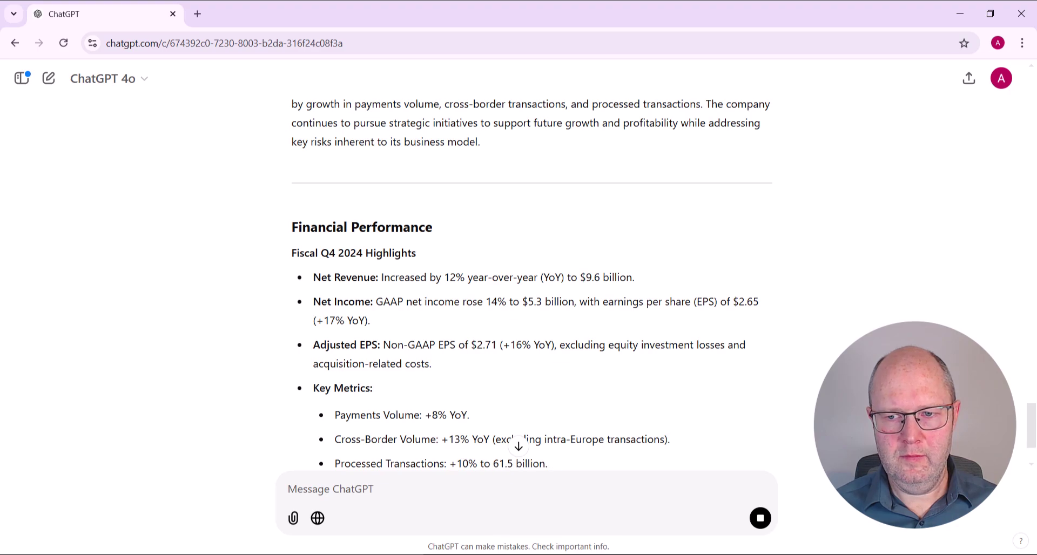
scroll(301, 124, up, 3)
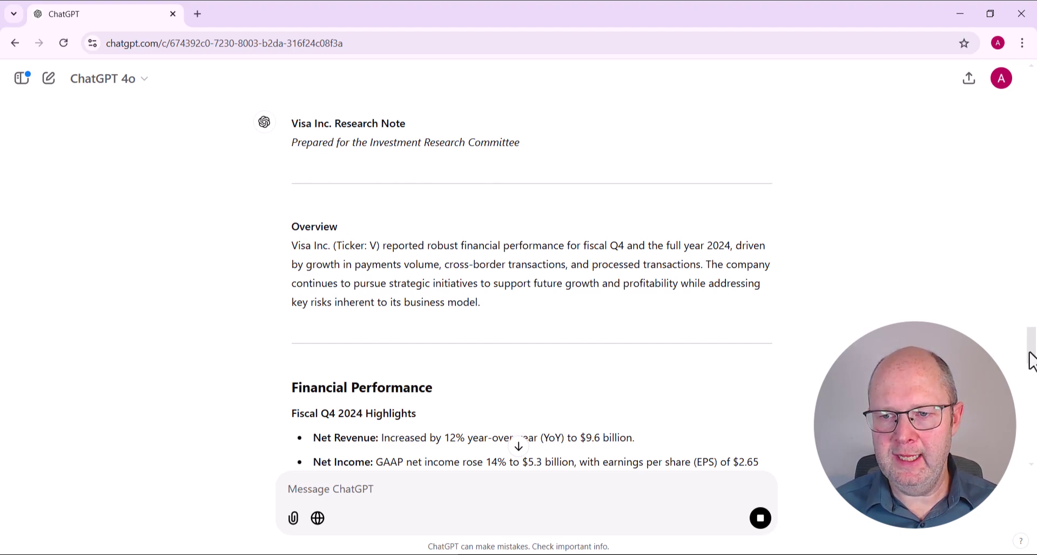
drag(1032, 362, 1036, 505)
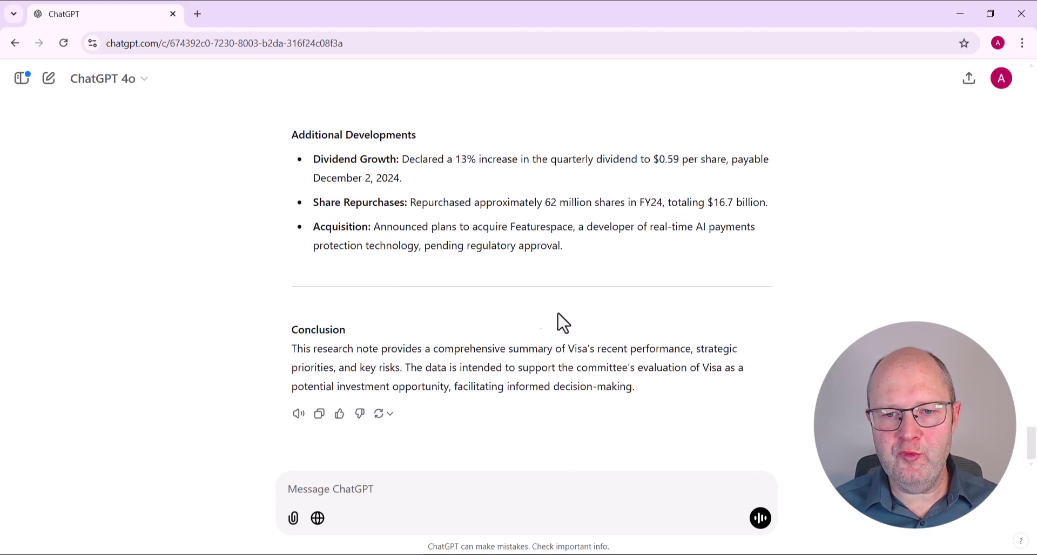
drag(1030, 456, 1035, 344)
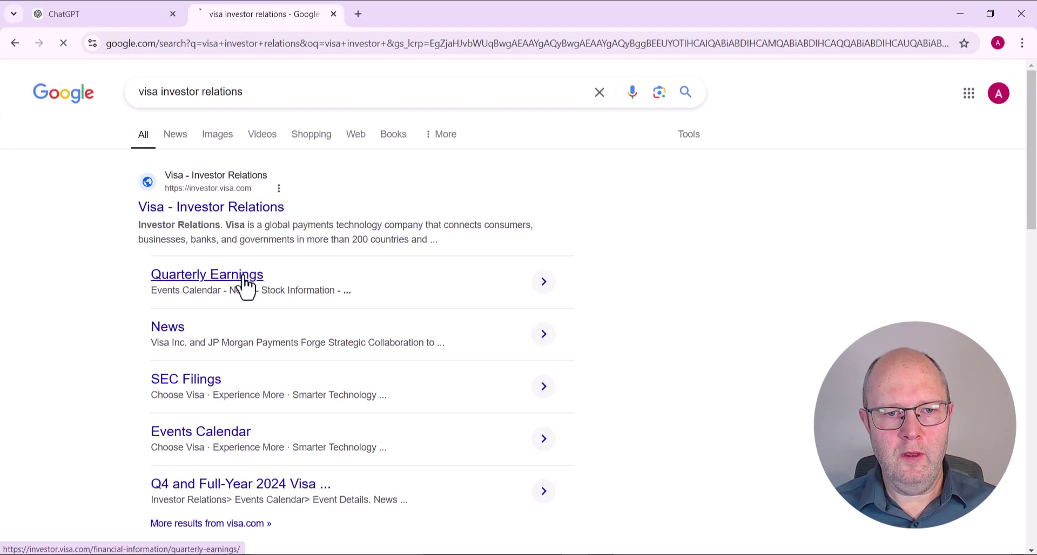
Open Visa's quarterly earnings page and check the note's net revenue, payments volume and non-GAAP EPS against the Q4 2024 Earnings Release
click(241, 280)
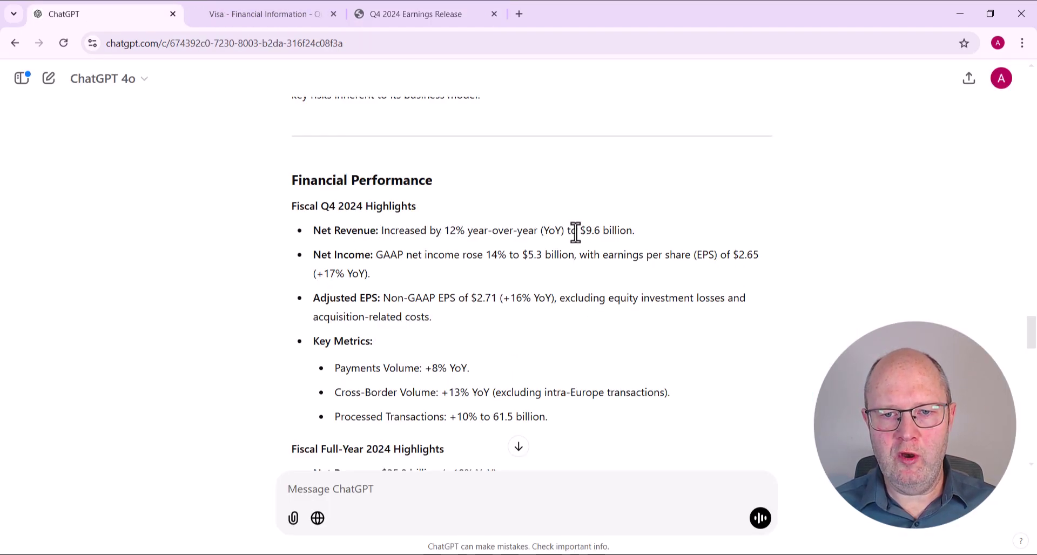
click(408, 15)
drag(633, 259, 556, 265)
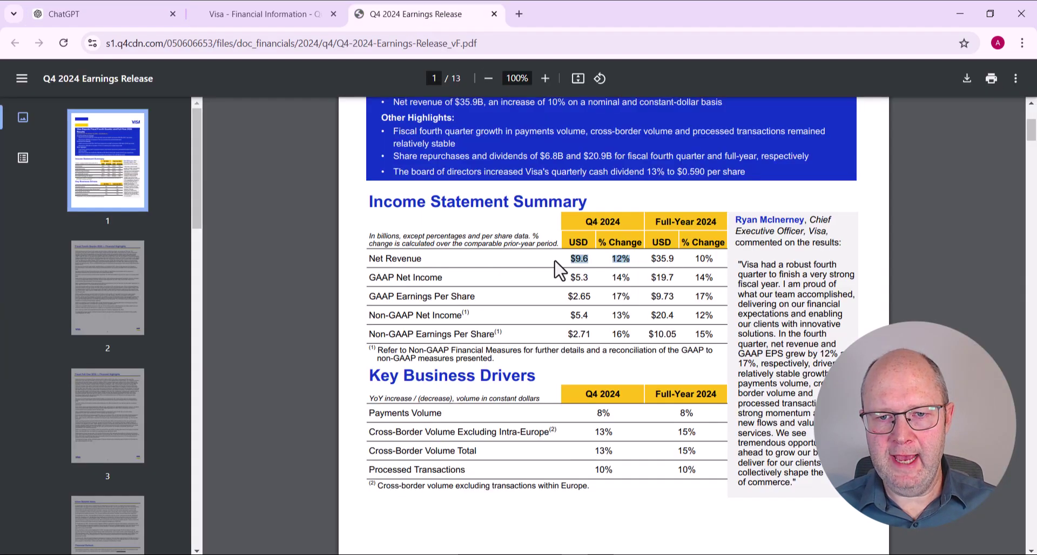
key(ctrl+Tab)
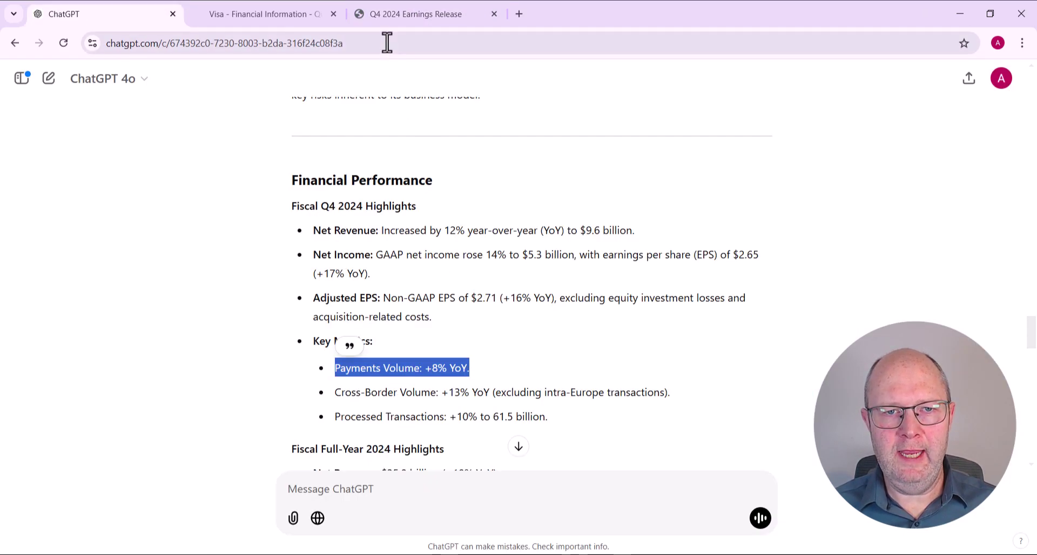
click(387, 8)
drag(613, 413, 545, 419)
drag(369, 335, 635, 339)
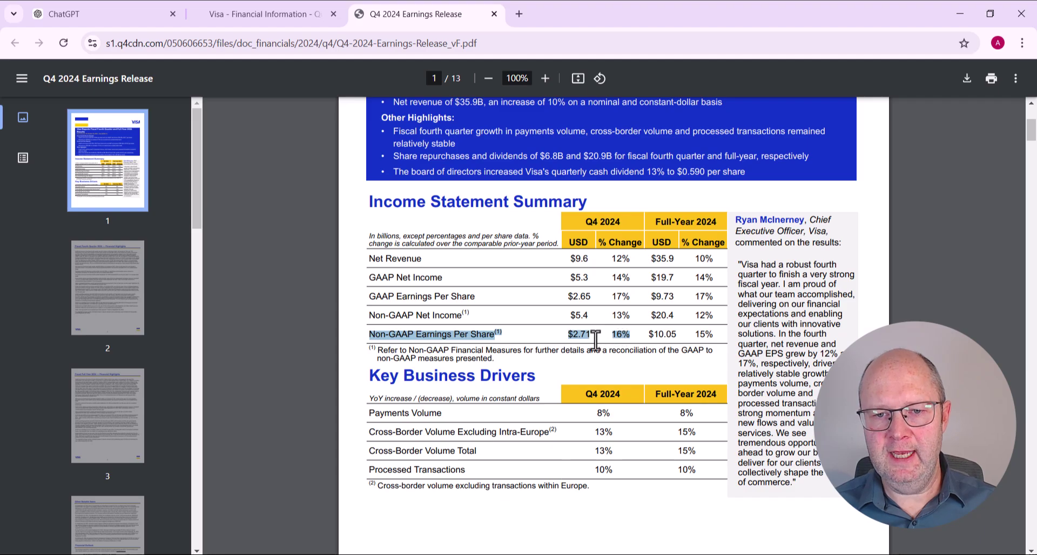
click(108, 14)
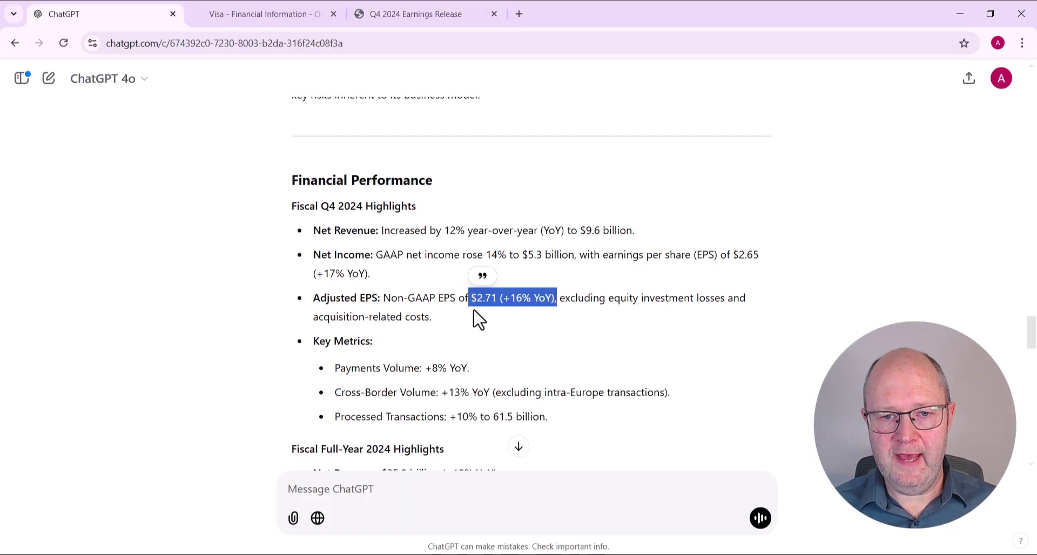
Search Google for "Deployed over 500 AI applications to enhance productivity and combat fraud visa" to verify the note's AI claim, and return to ChatGPT
scroll(519, 446, down, 10)
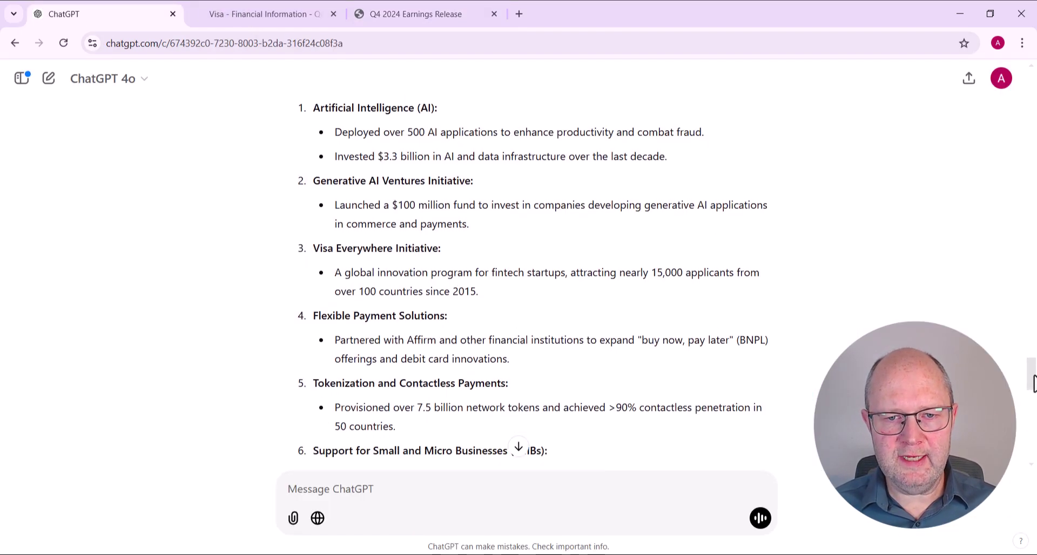
scroll(516, 440, up, 2)
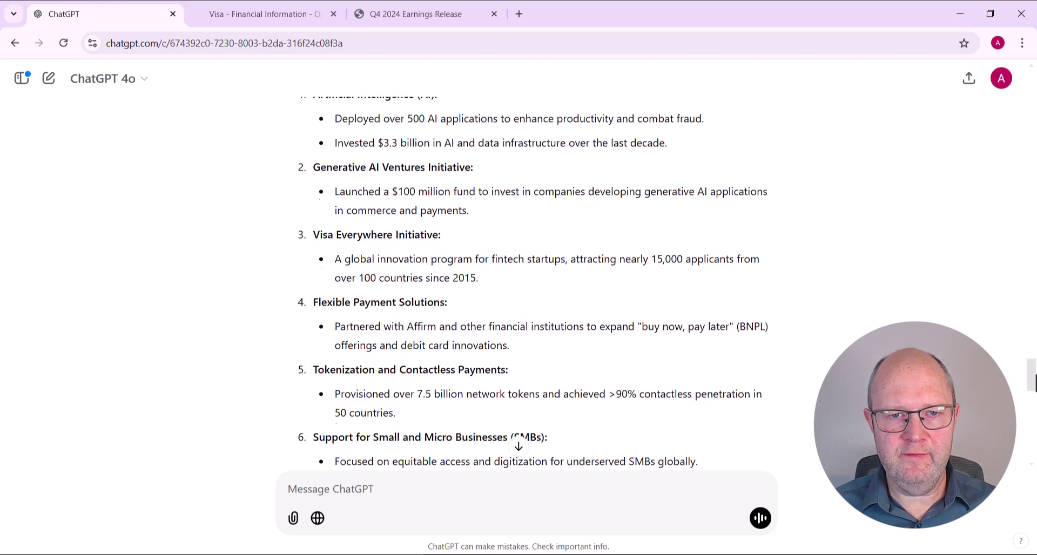
drag(335, 152, 714, 165)
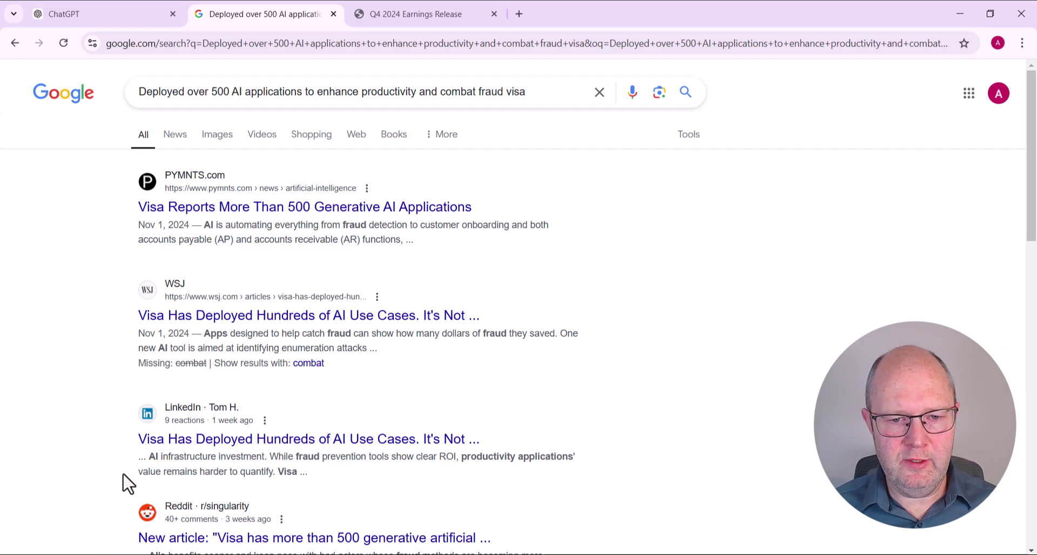
click(109, 16)
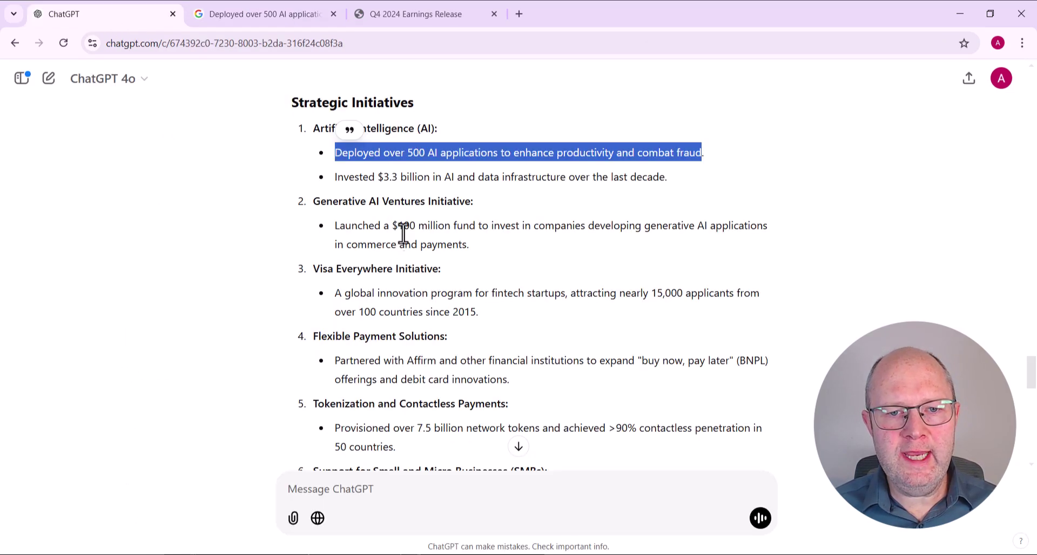
click(438, 255)
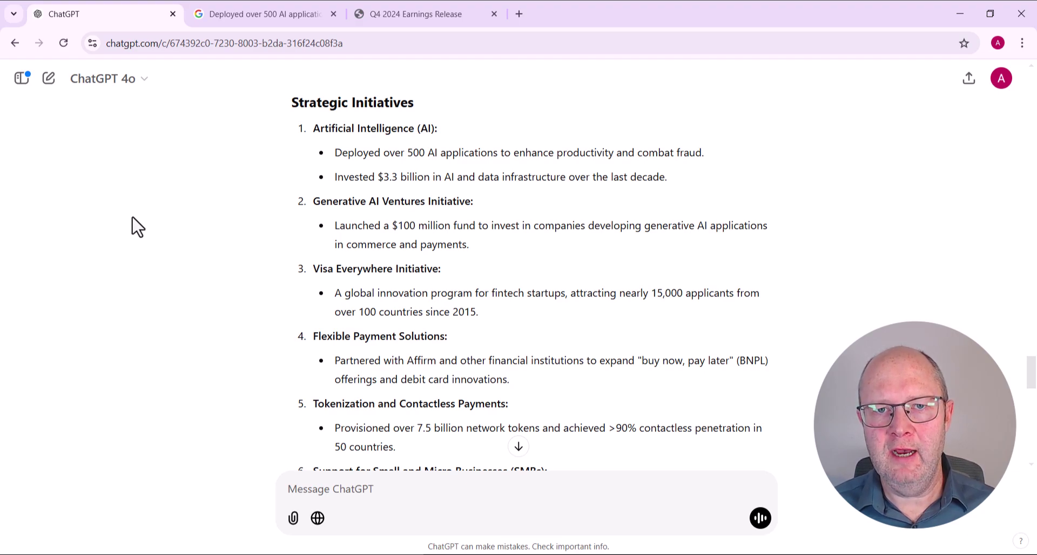
Review the complete research note once more, from its title and overview through to the conclusion
scroll(1036, 346, up, 15)
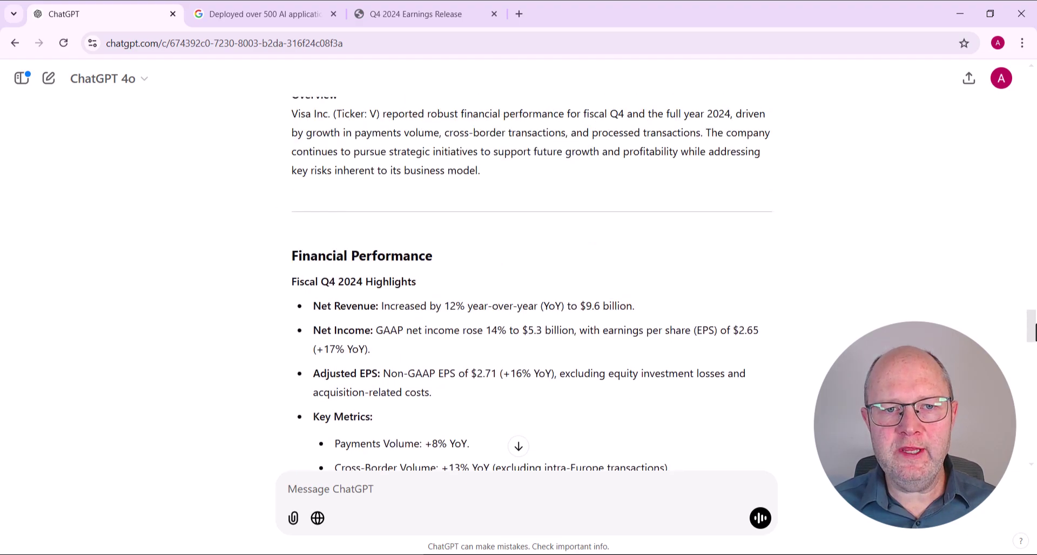
scroll(1036, 330, up, 2)
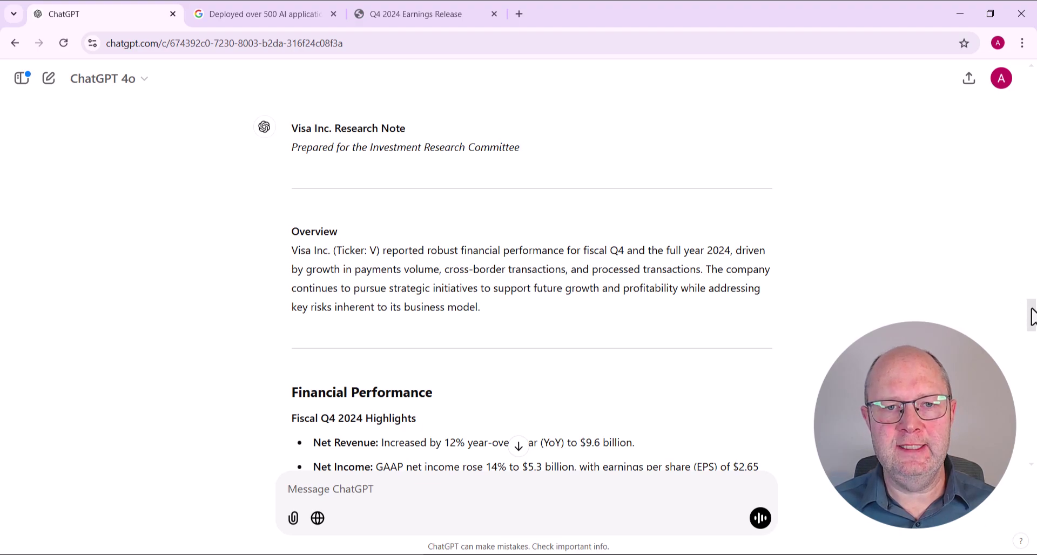
drag(1033, 317, 1034, 446)
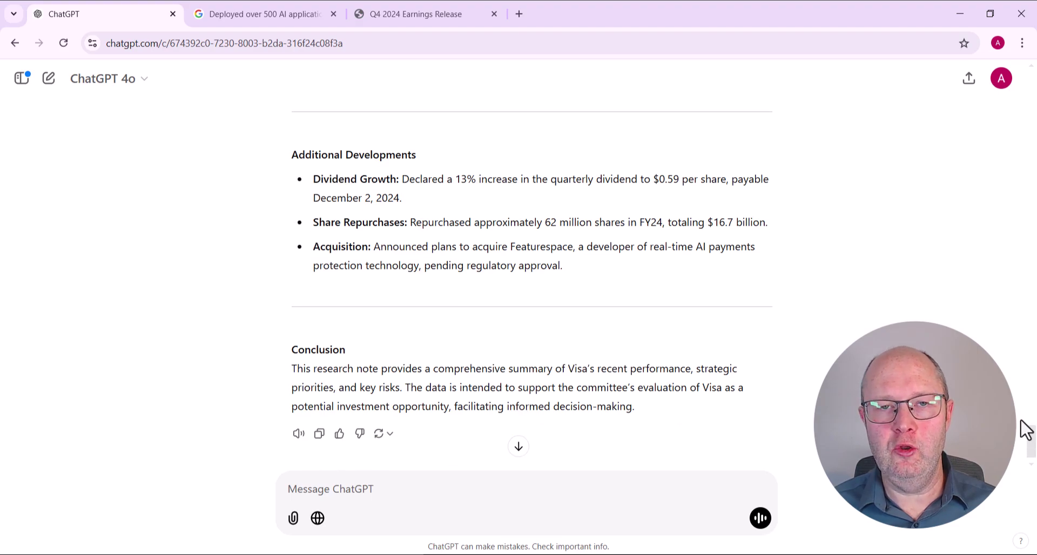